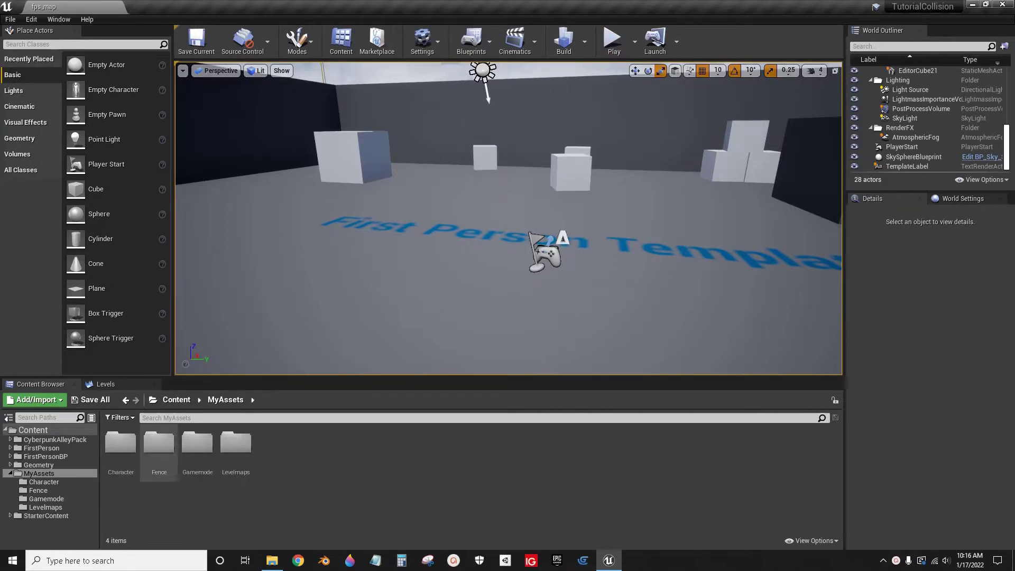
- Place the ChainFence1_2 static mesh from the MyAssets/Fence folder on the floor in front of the player start
double_click(158, 443)
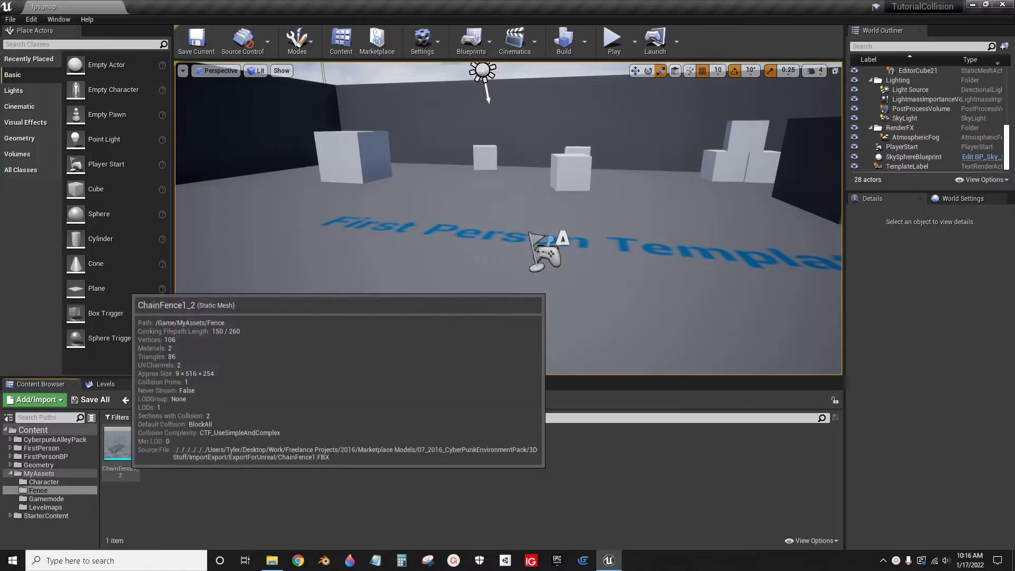
left_click_drag(120, 443, 428, 220)
left_click_drag(350, 220, 355, 220)
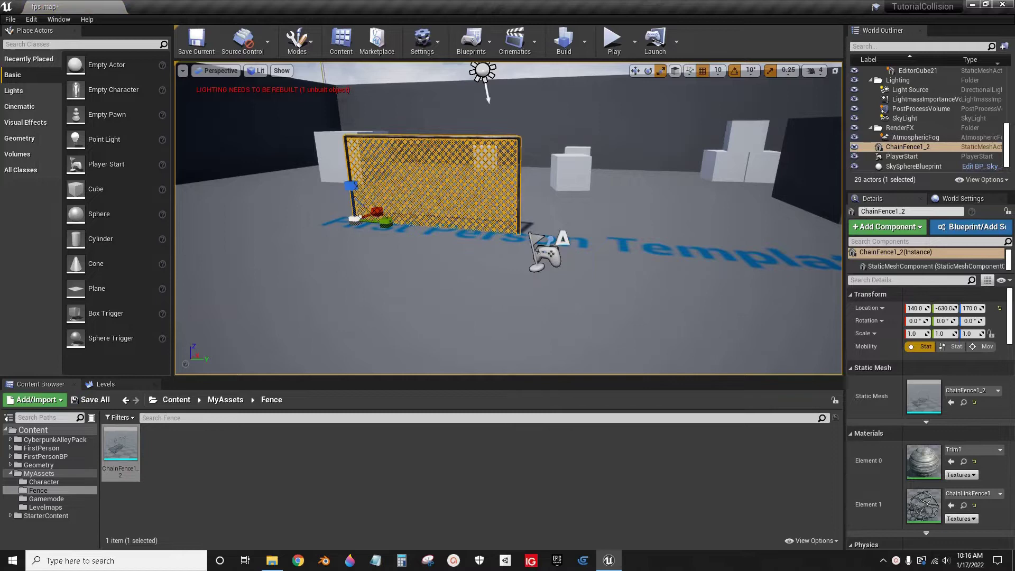
- Play-test the level by firing projectiles at the placed fence, and delete the fence after ending the session
left_click(613, 40)
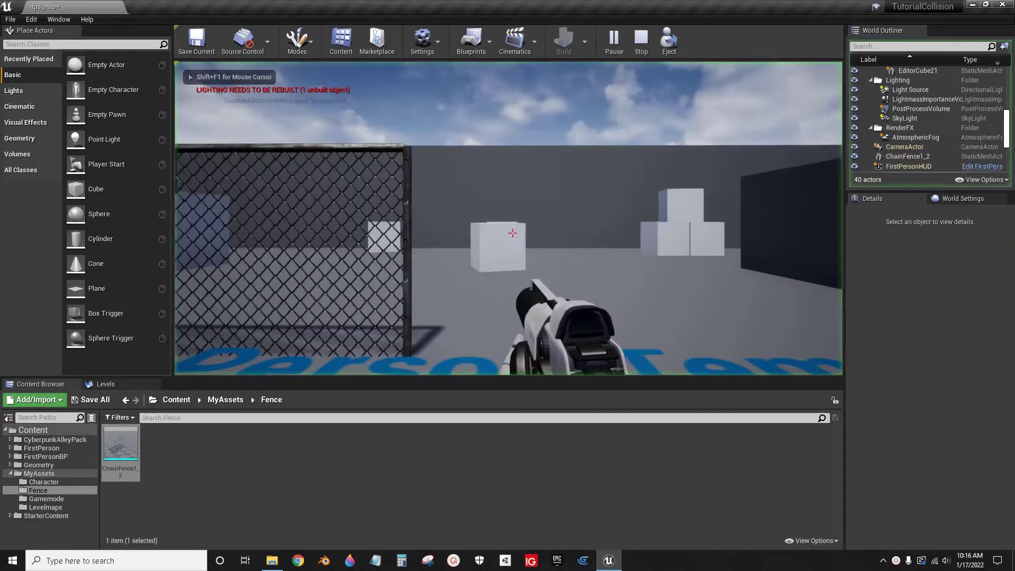
left_click(512, 233)
left_click(512, 233)
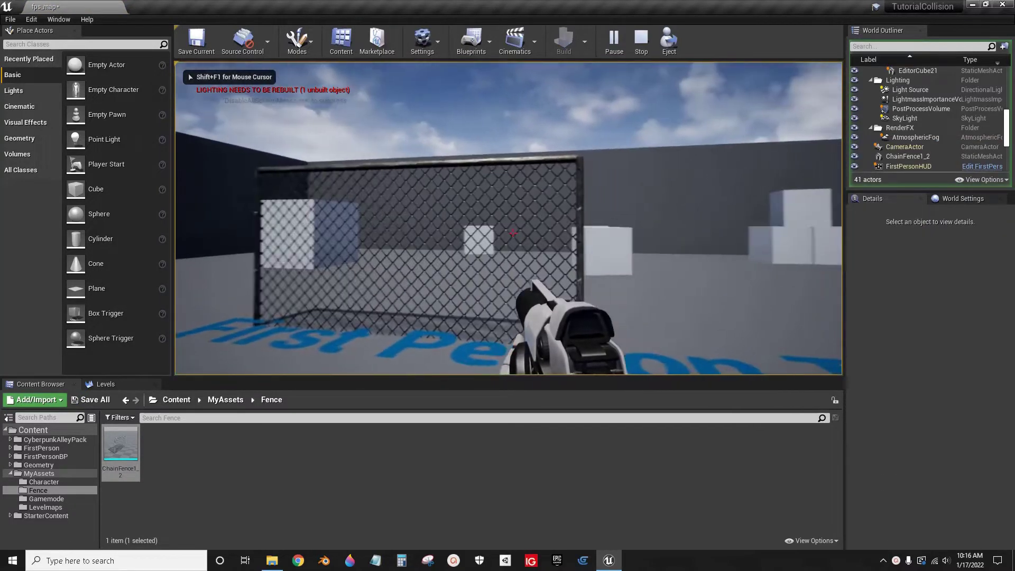
key("d")
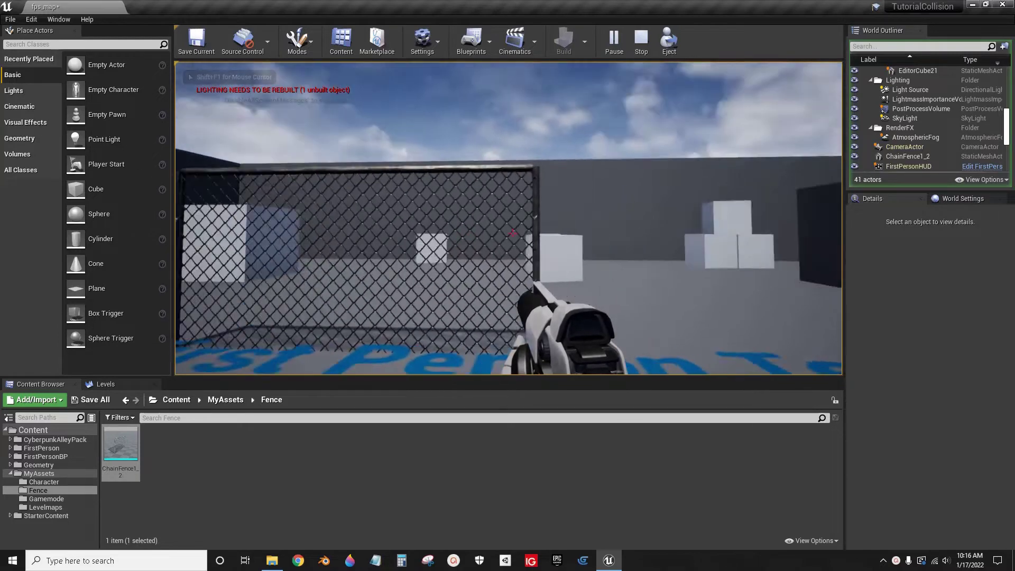
key("a")
key("Escape")
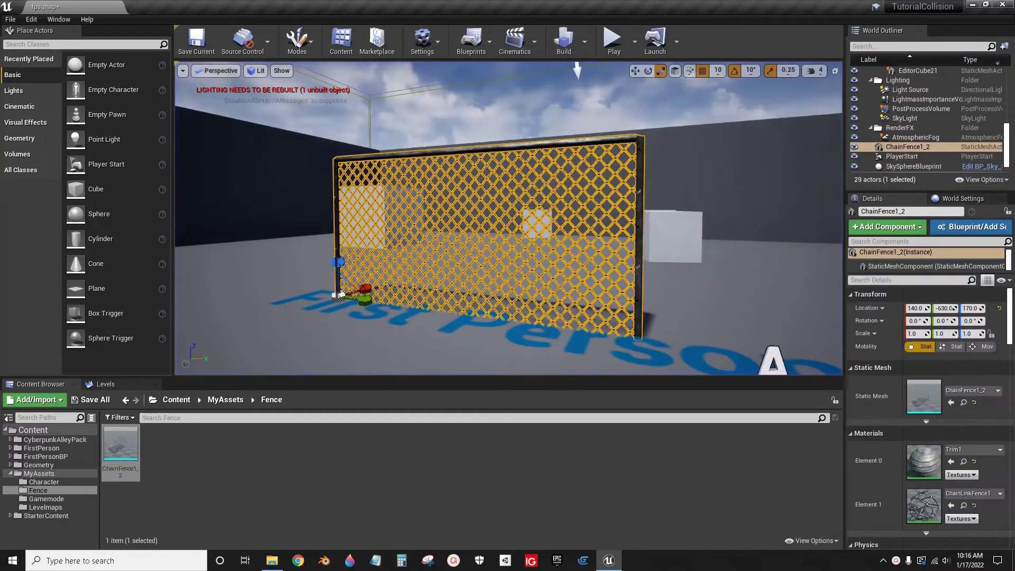
key("Delete")
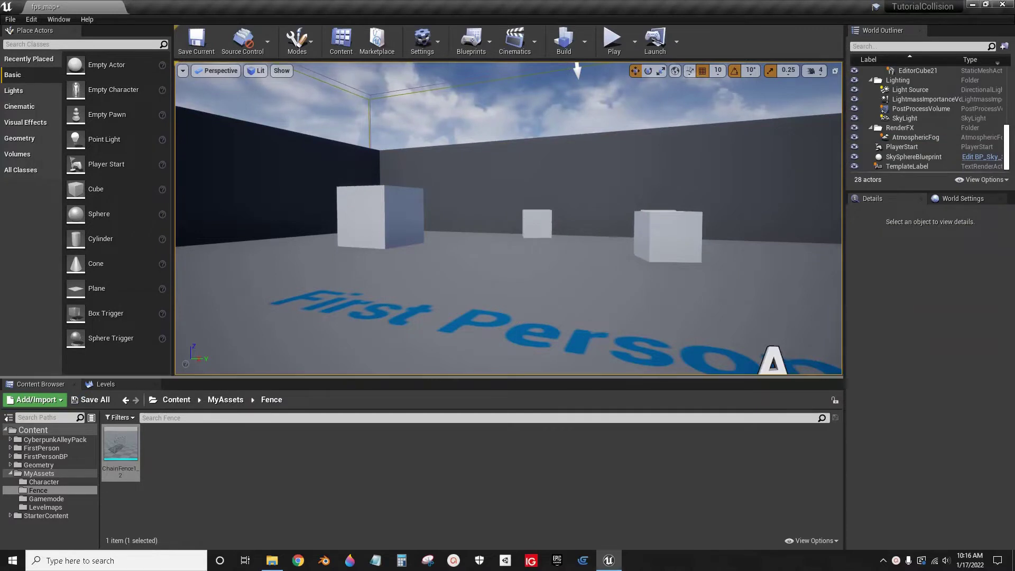
- Add a new collision object channel named Fence with default response Block in the project settings
left_click(31, 19)
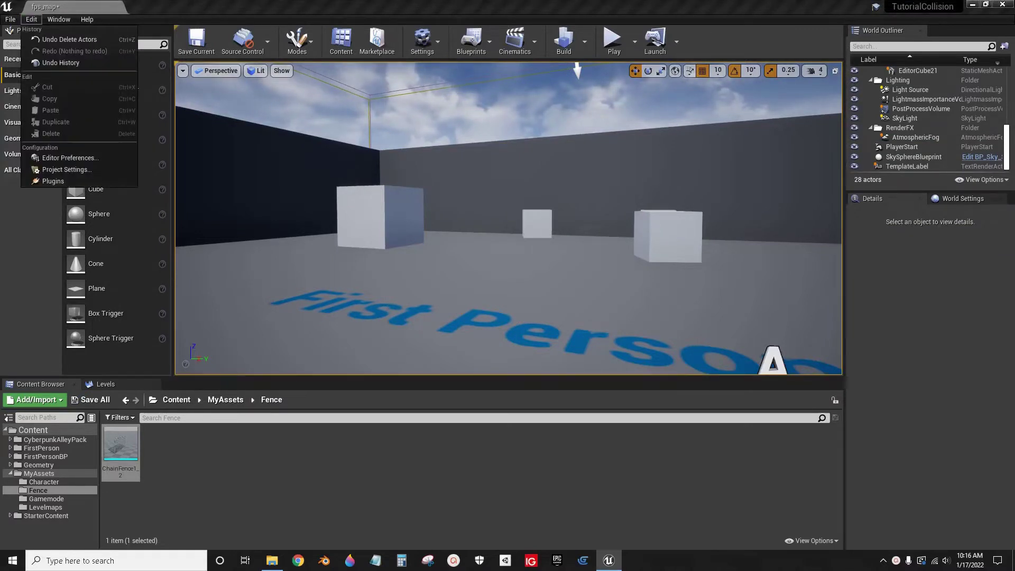
left_click(63, 169)
scroll(77, 280, "down", 2)
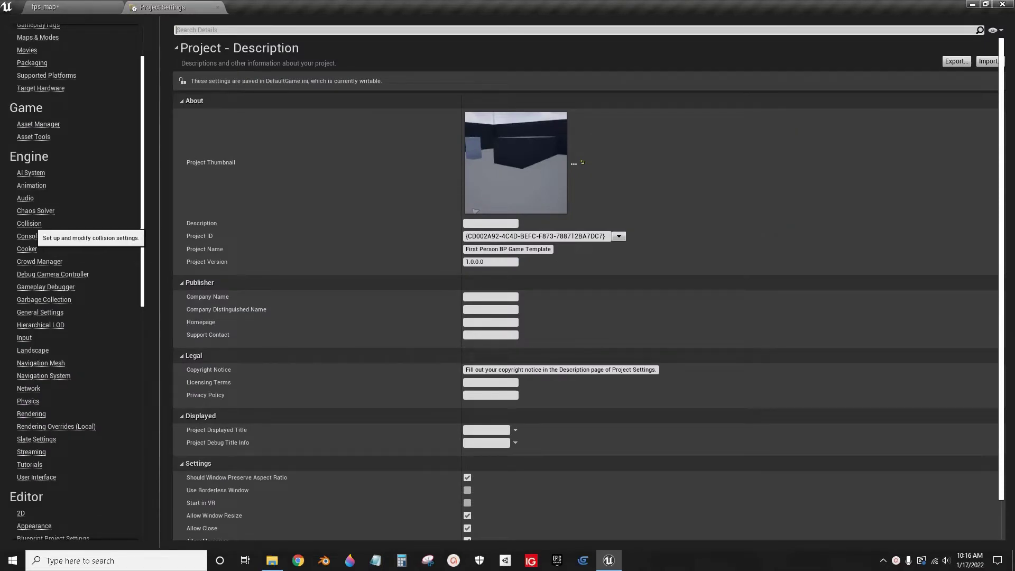
left_click(29, 223)
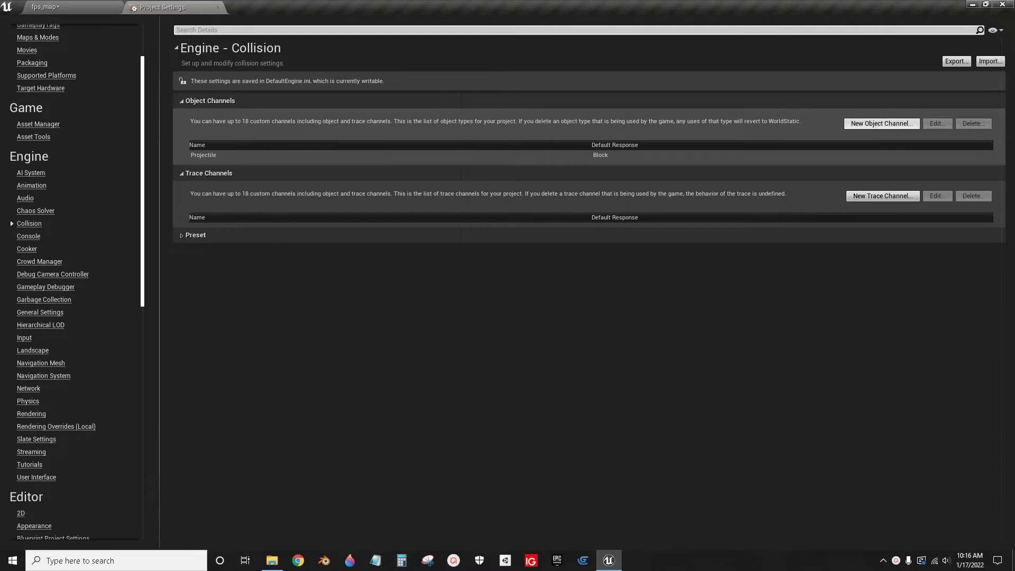
left_click(881, 123)
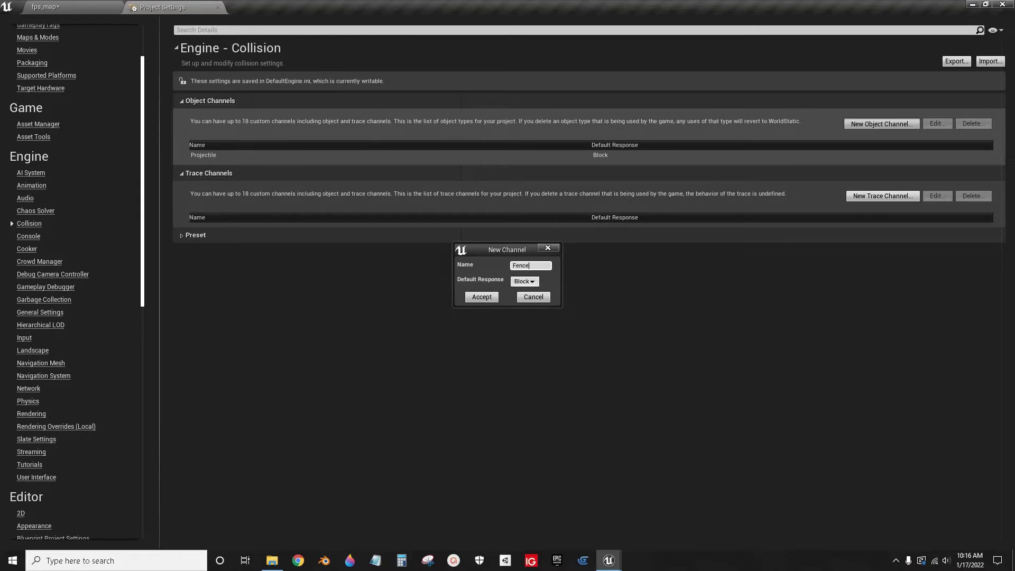
key("Return")
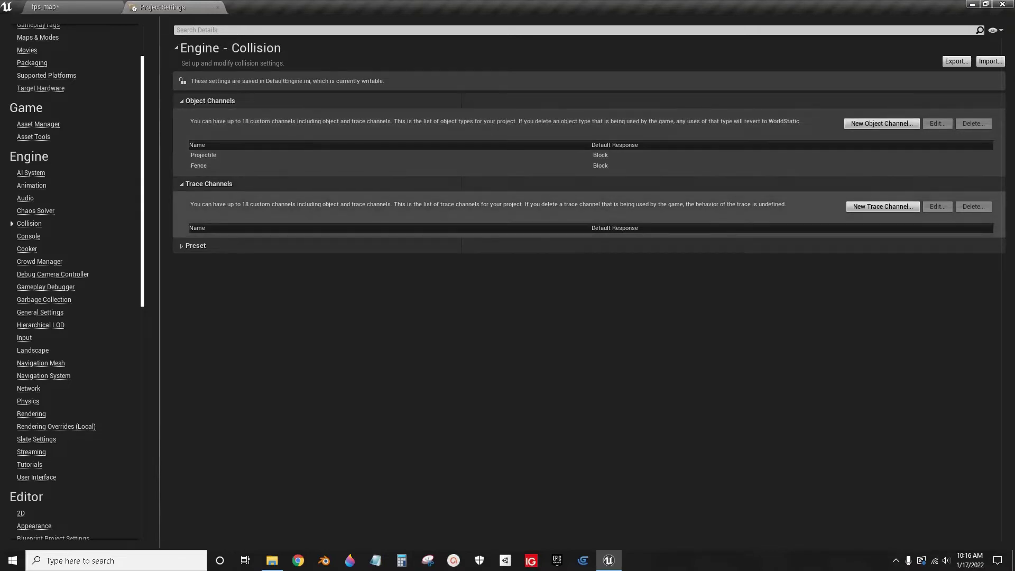
left_click(218, 8)
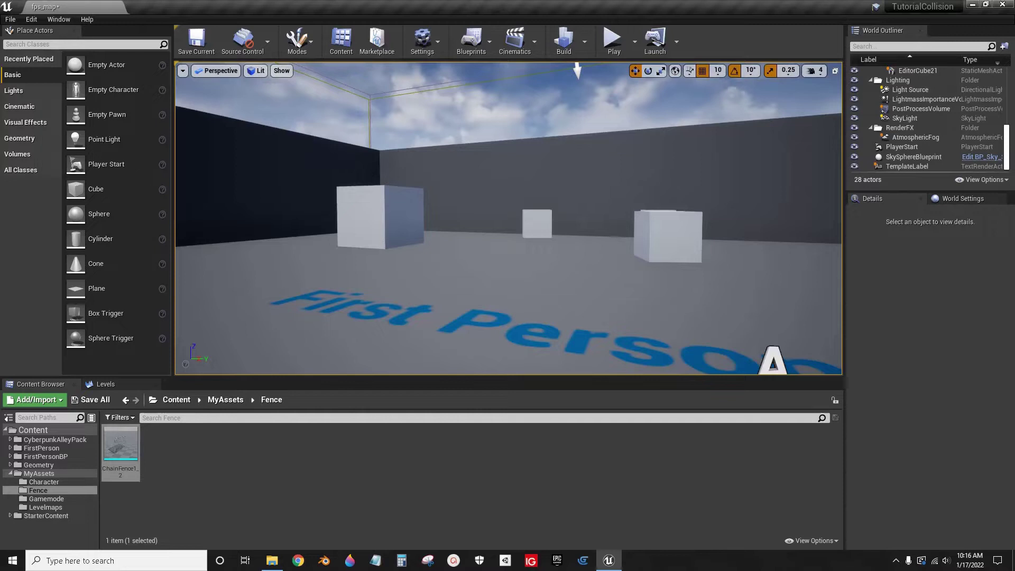
- Create an Actor Blueprint class named Chainlink_Fence in the Fence folder and open it for editing
right_click(186, 457)
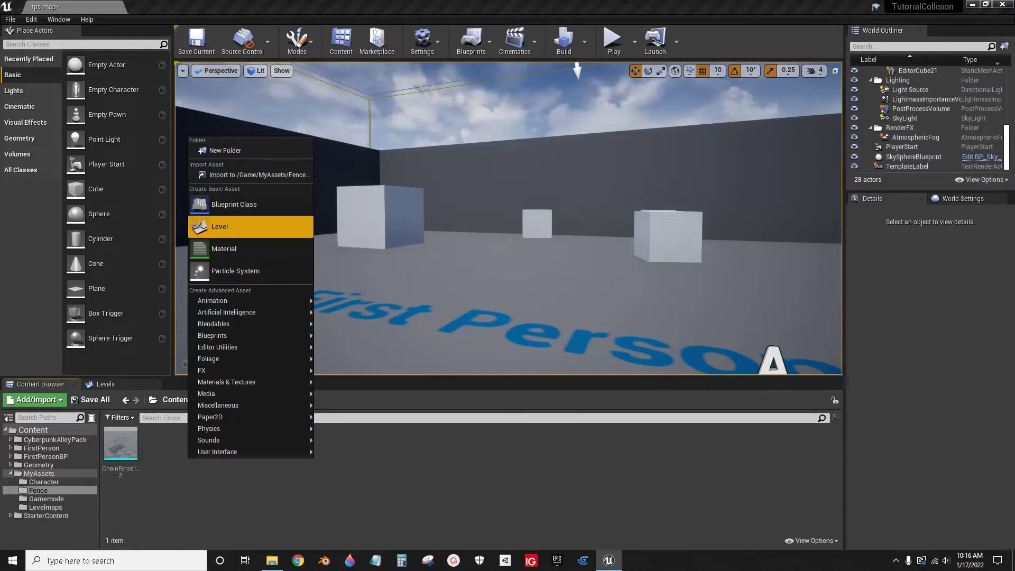
left_click(222, 206)
left_click(412, 191)
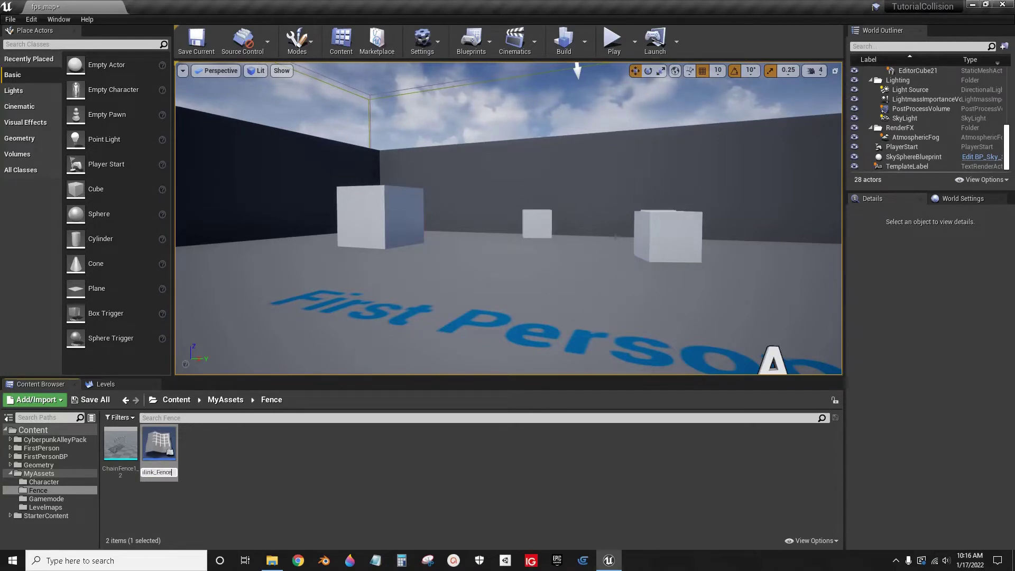
key("Return")
key("Return")
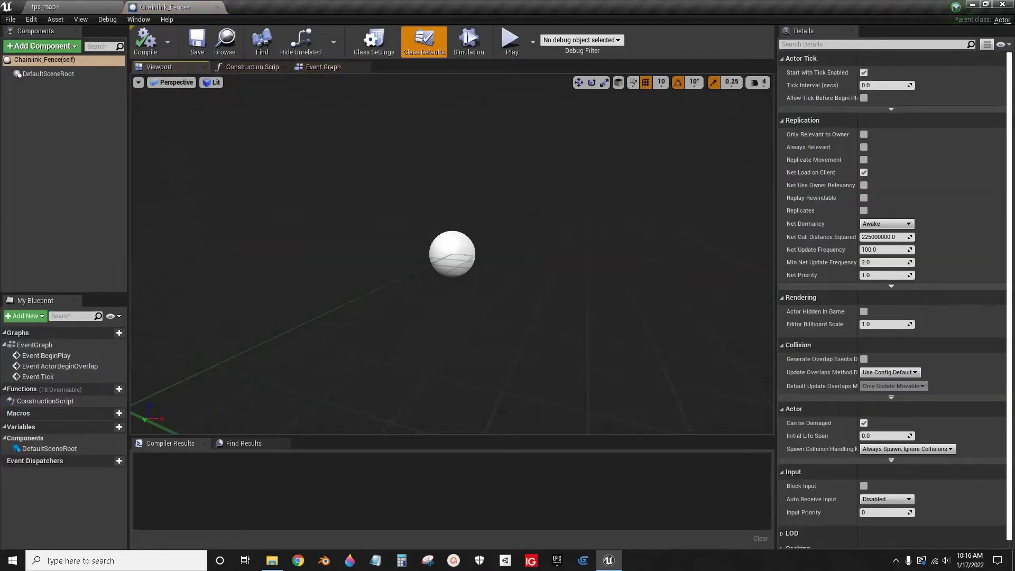
- Add the ChainFence1_2 static mesh as a component of the Chainlink_Fence Blueprint
key("ctrl+Tab")
left_click(120, 447)
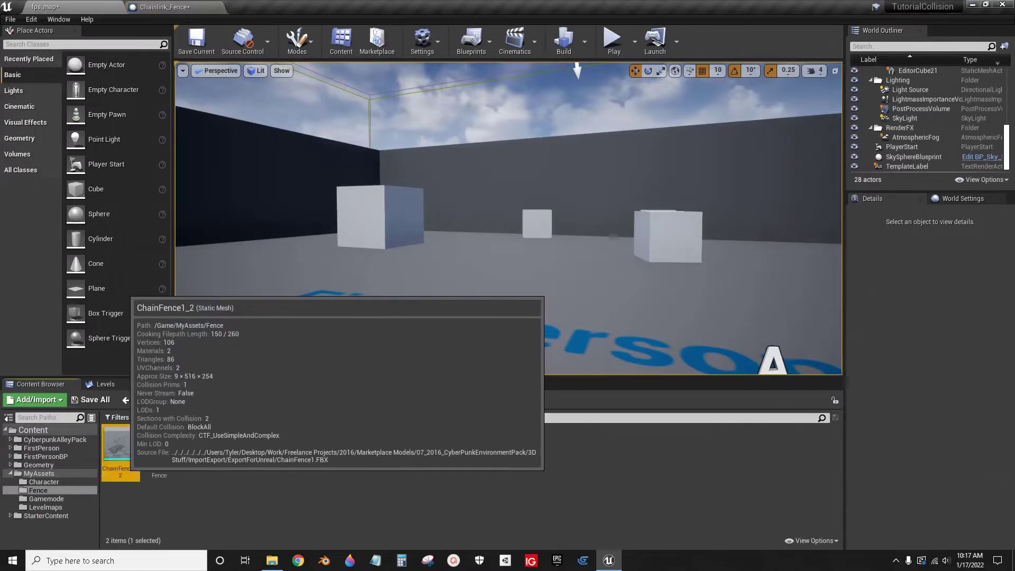
left_click(164, 7)
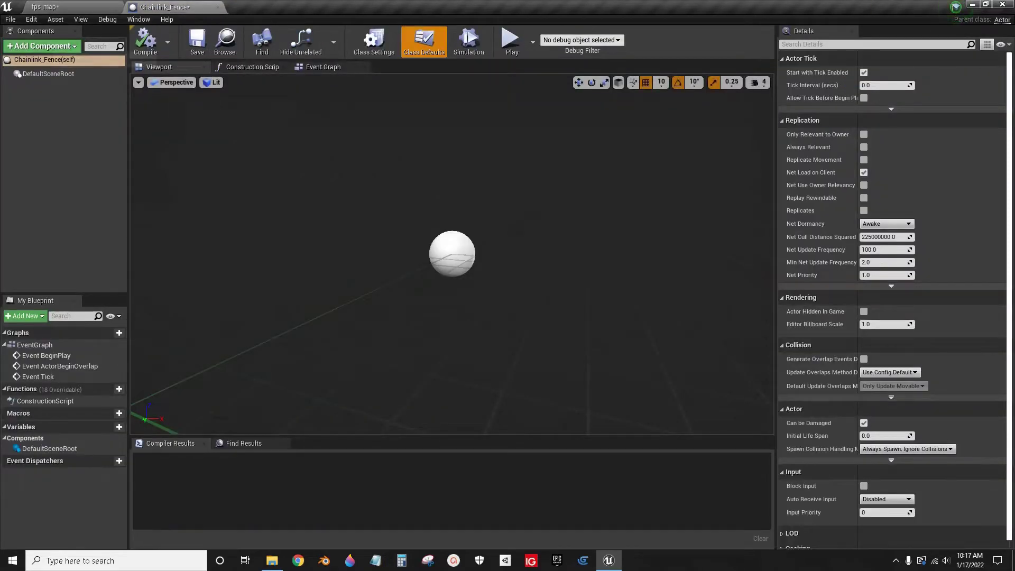
left_click(42, 46)
left_click(58, 191)
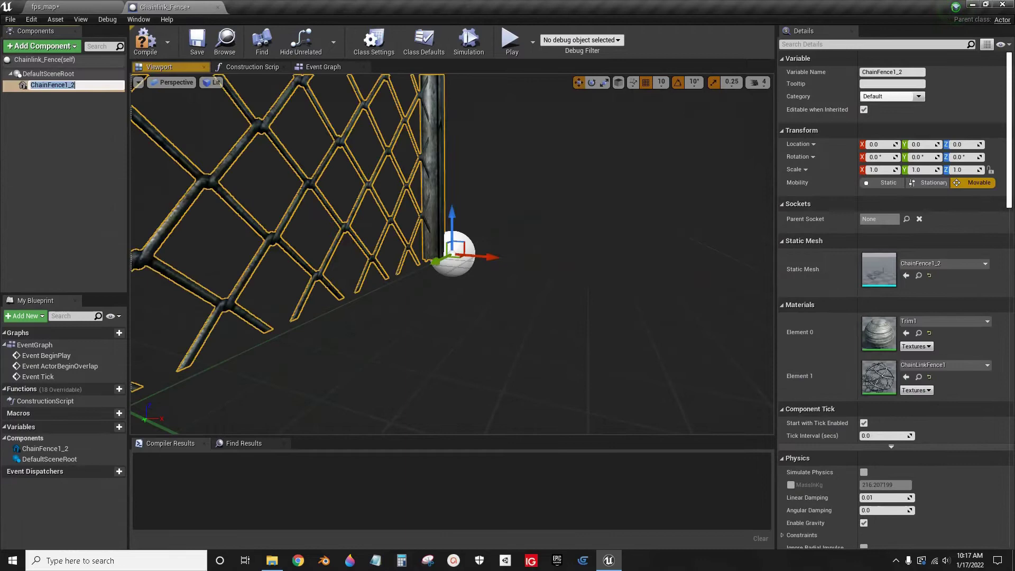
scroll(452, 254, "down", 6)
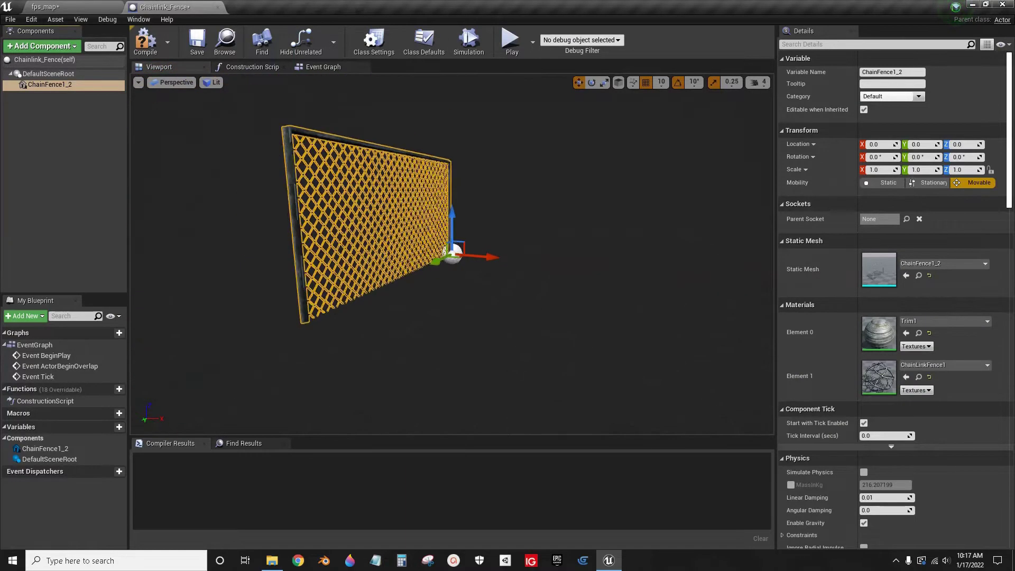
middle_click_drag(451, 253, 445, 227)
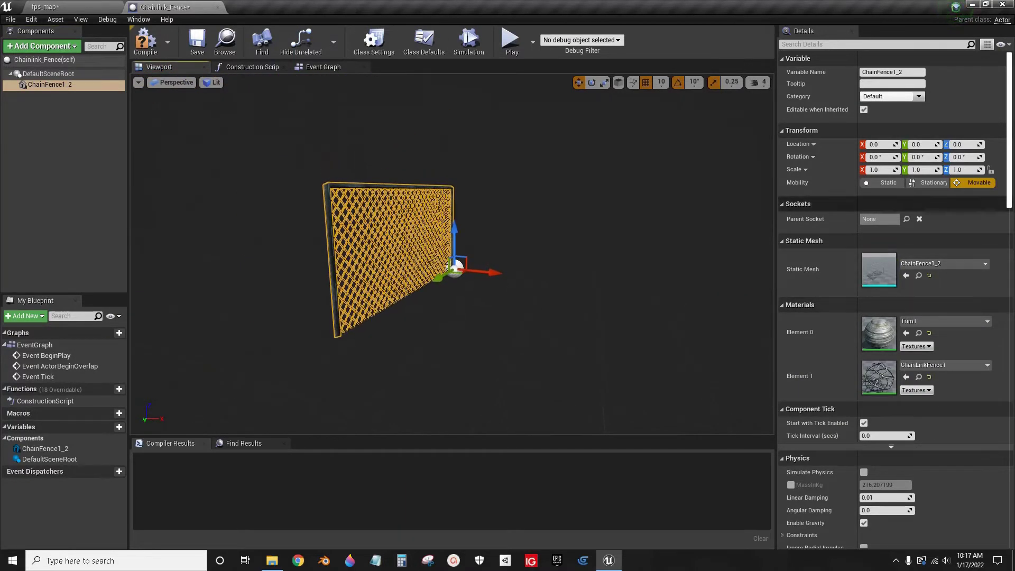
- Set the fence mesh's collision preset to Custom with object type Fence, and compile and save the Blueprint
scroll(824, 182, "down", 3)
scroll(893, 296, "down", 15)
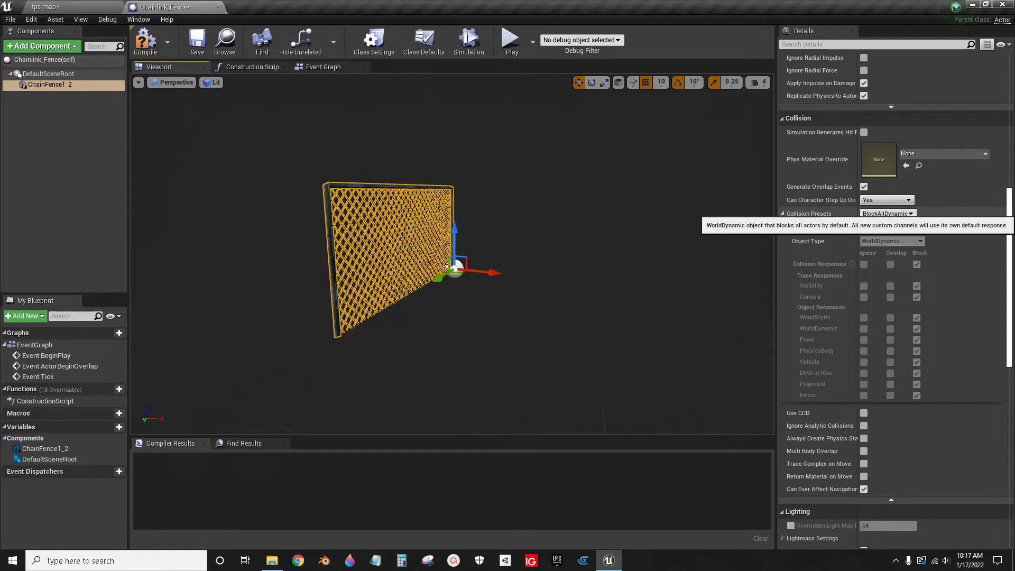
left_click(888, 213)
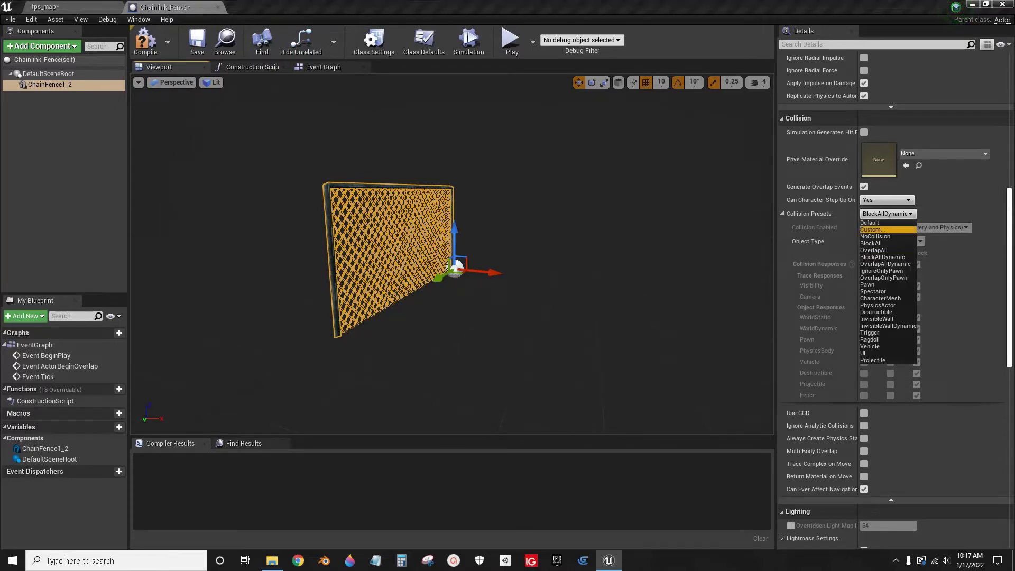
left_click(872, 229)
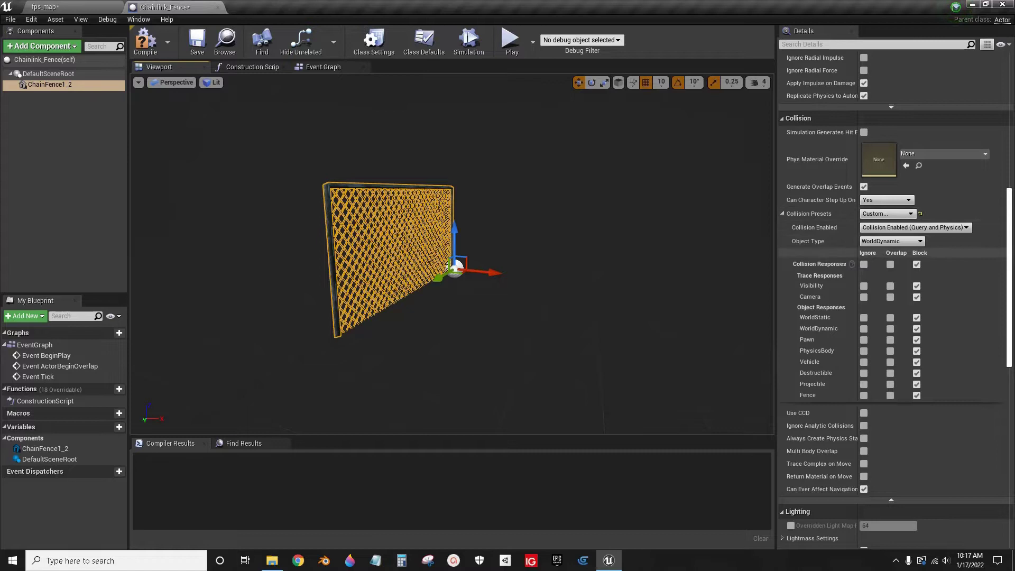
left_click(920, 241)
left_click(877, 298)
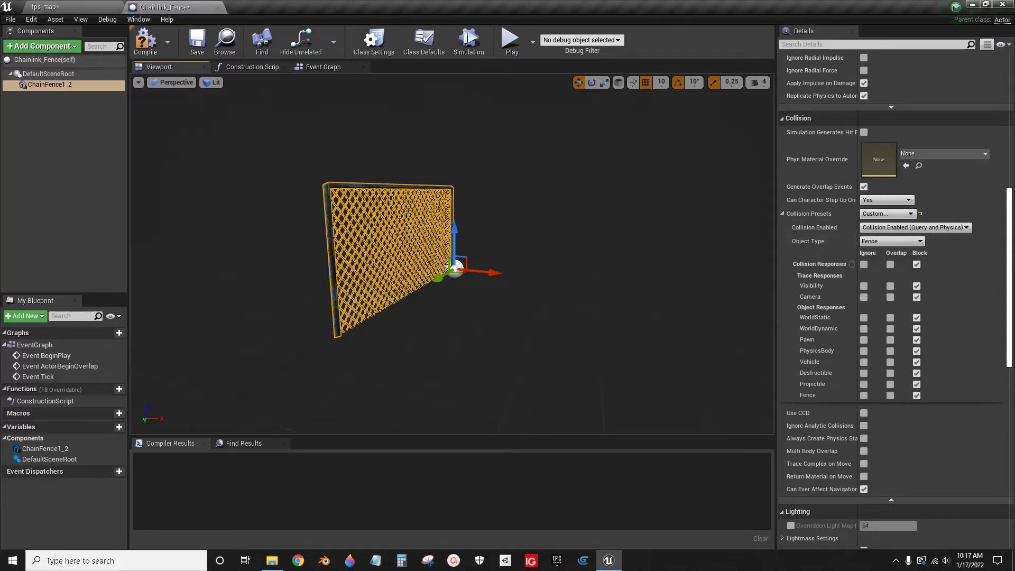
left_click(146, 42)
left_click(197, 42)
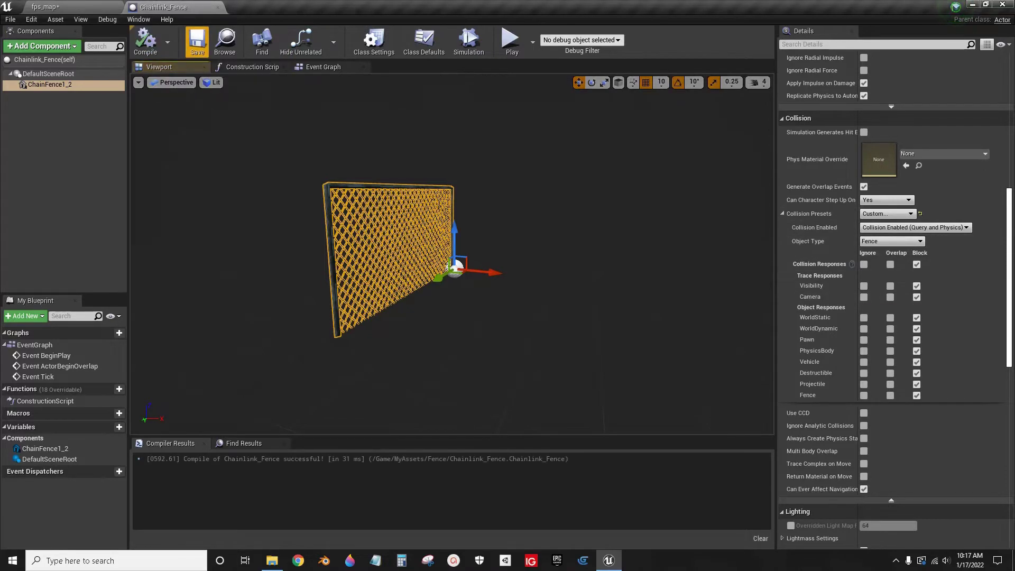
- Close the Blueprint editor and place a Chainlink_Fence actor in the level behind the floor lettering
left_click(217, 7)
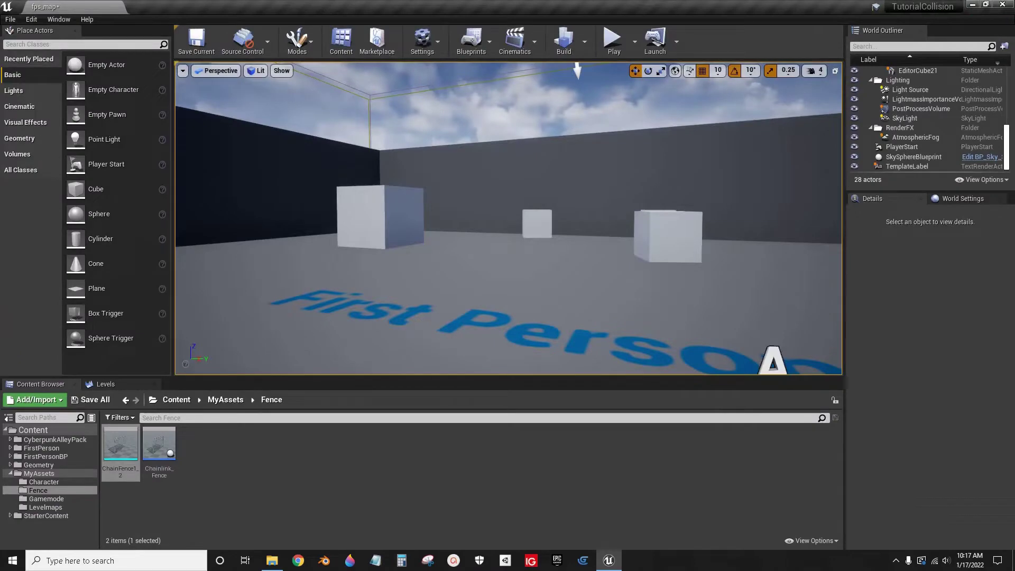
left_click_drag(159, 446, 420, 272)
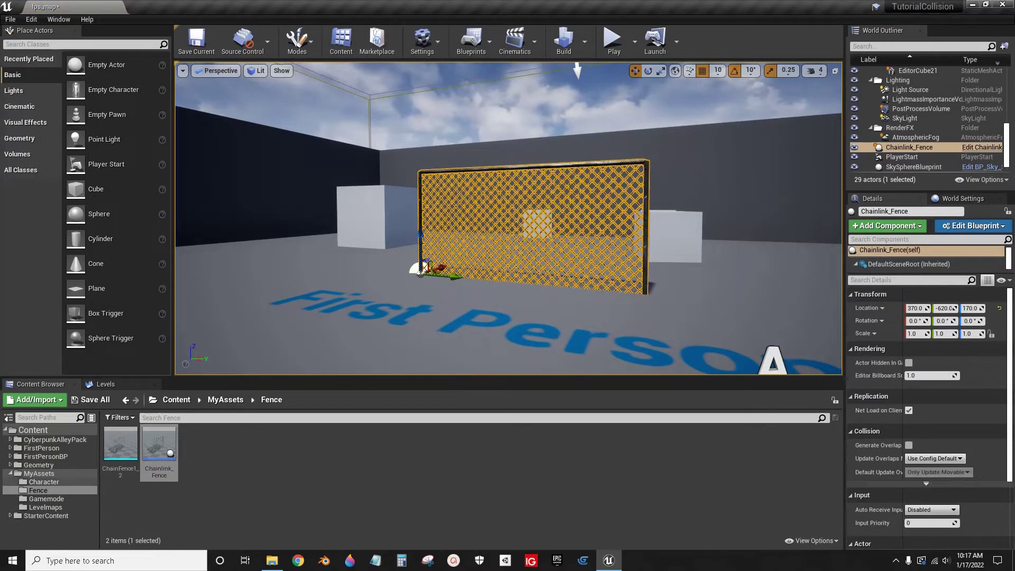
- Open the FirstPersonProjectile Blueprint from the Character folder and show its component preview
left_click(42, 481)
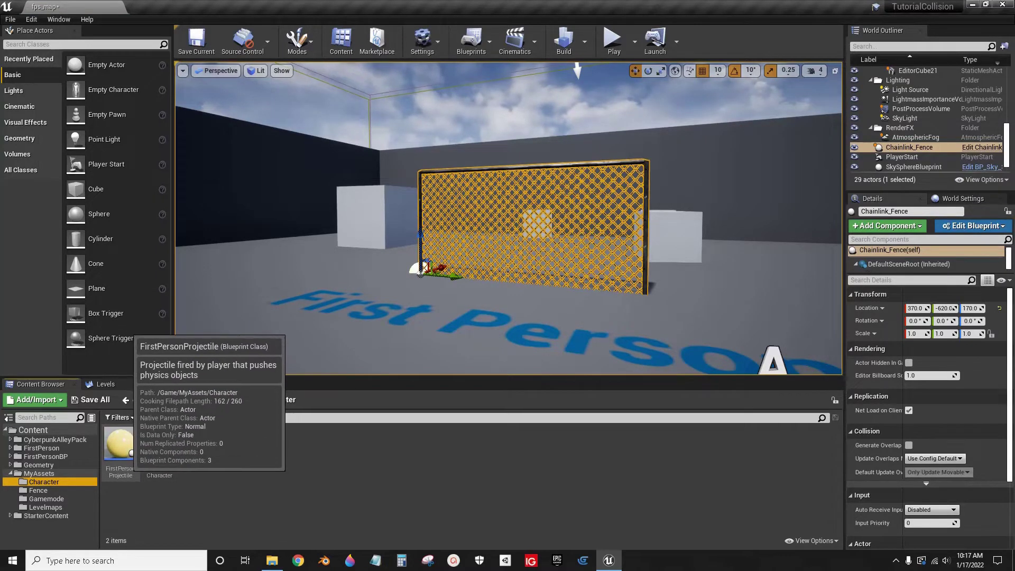
double_click(118, 443)
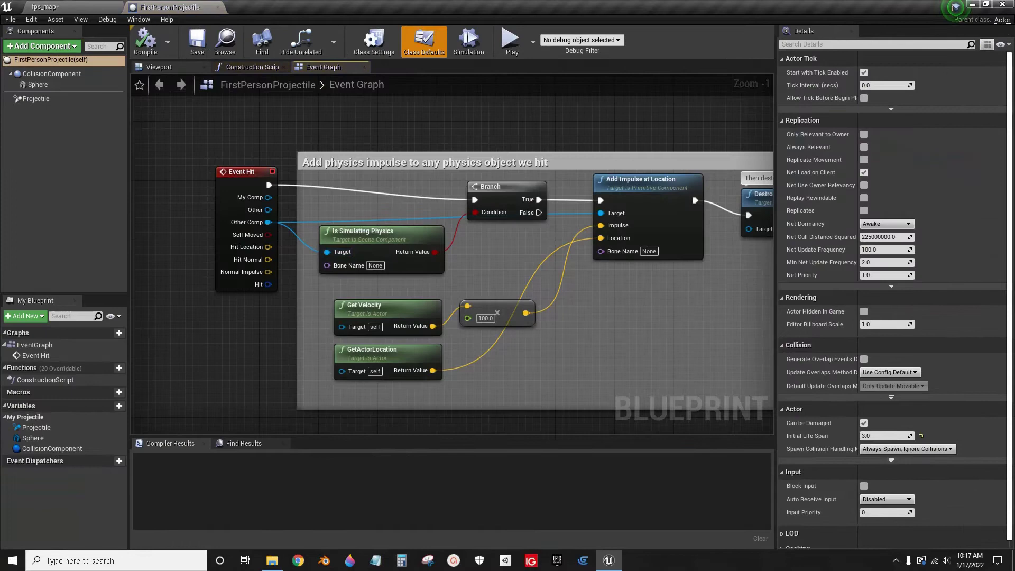
left_click(182, 67)
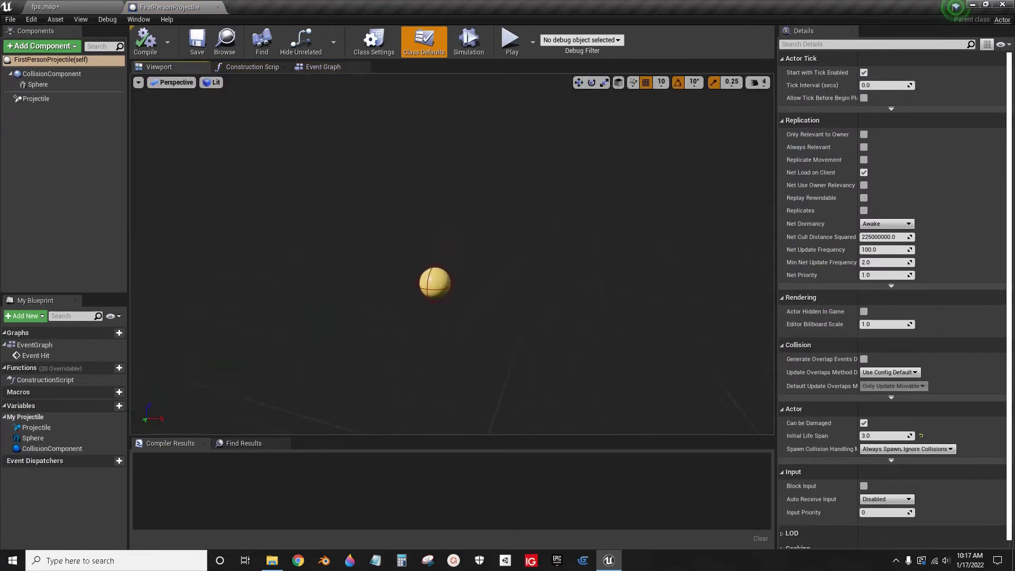
left_click_drag(451, 254, 439, 228)
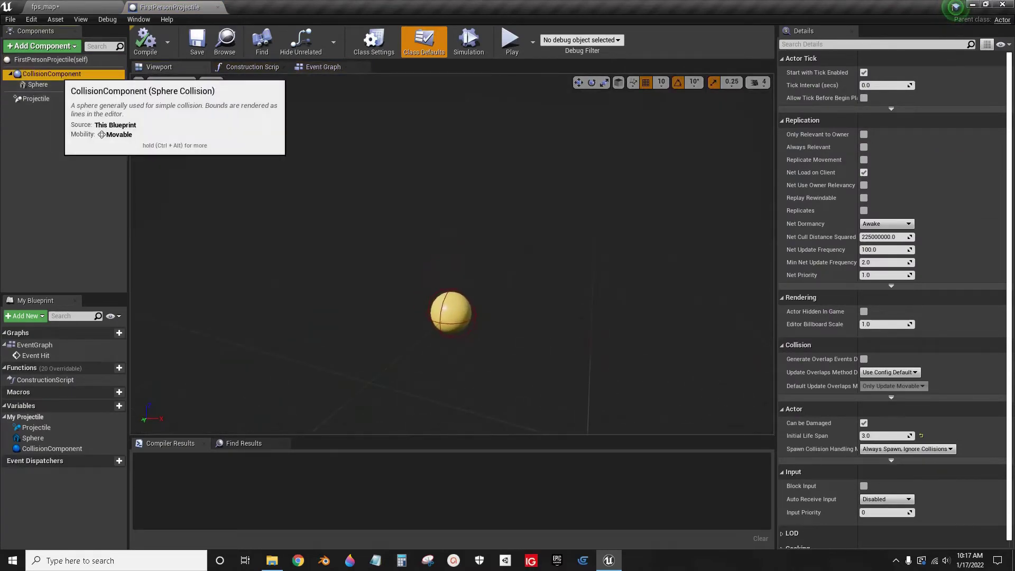
- Set the projectile's CollisionComponent to Overlap the Fence object type, and compile and save the Blueprint
left_click(51, 74)
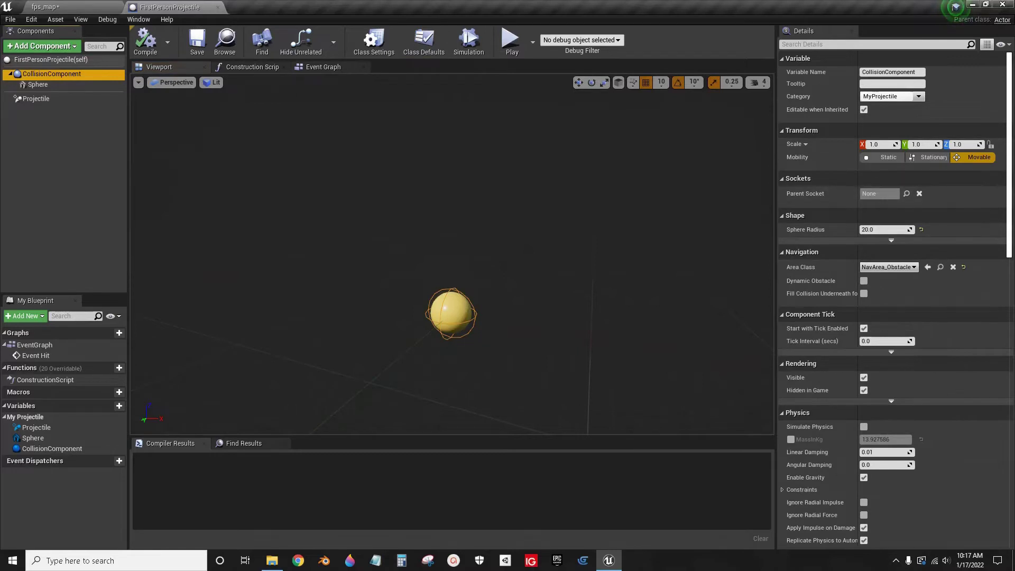
scroll(893, 296, "down", 10)
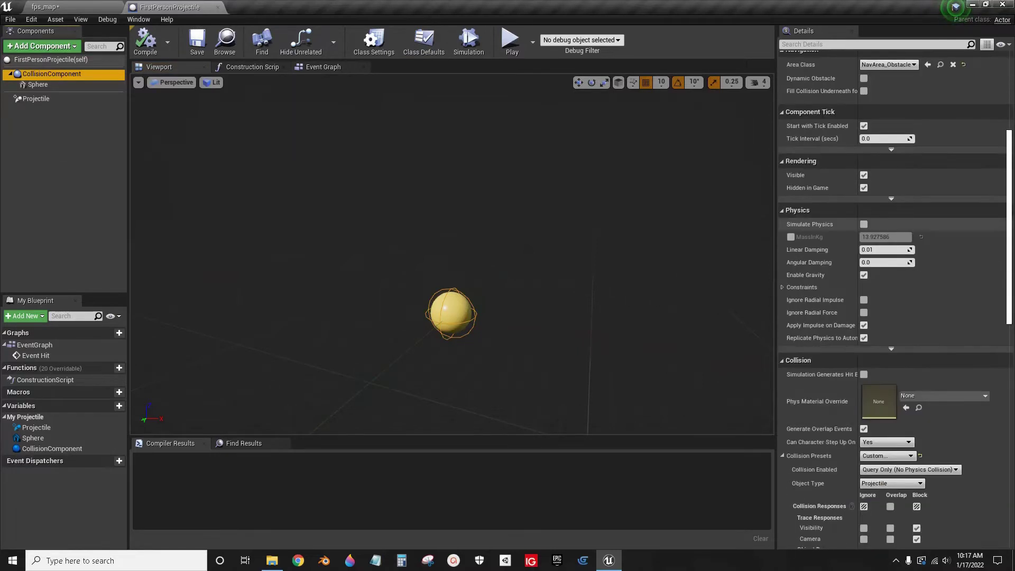
scroll(893, 296, "down", 3)
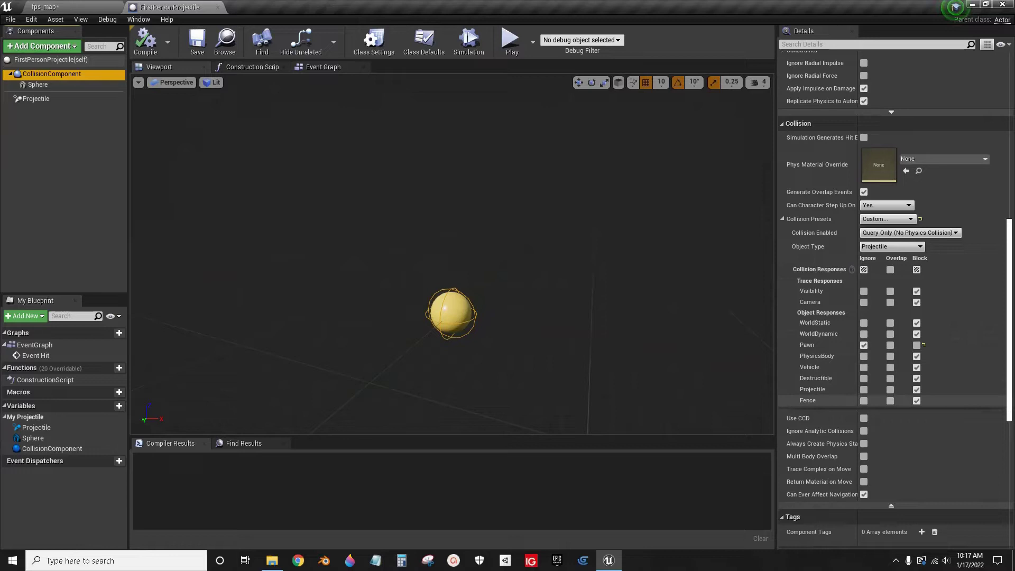
left_click(890, 400)
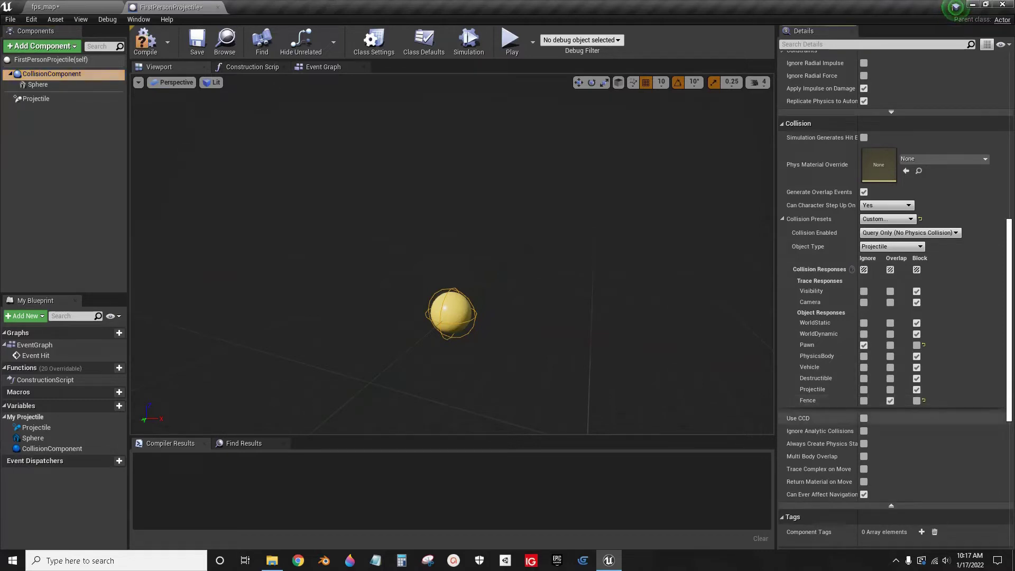
left_click(145, 43)
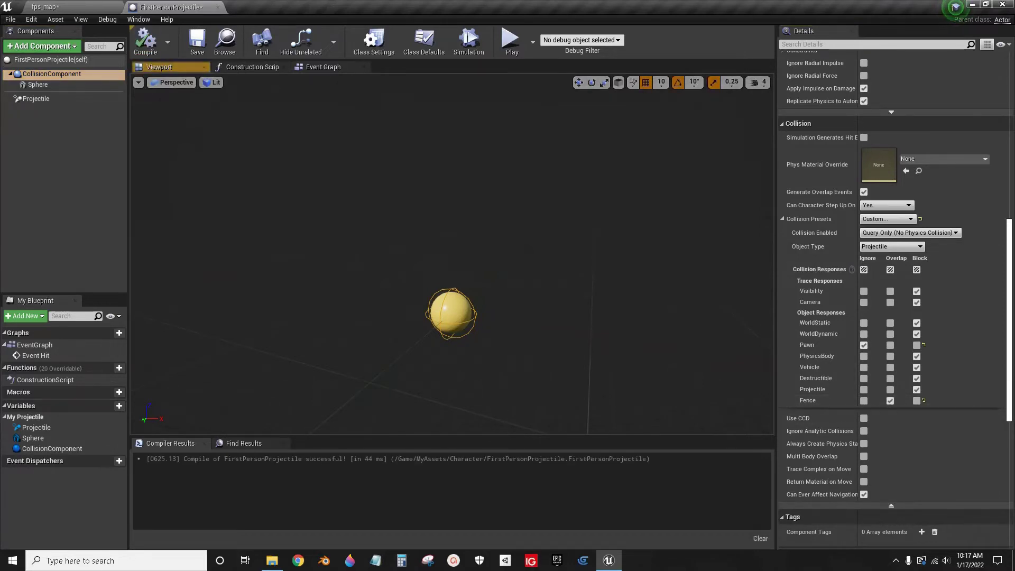
left_click(197, 39)
- Play the level, walk up against the chain-link fence, and fire projectiles through it at the cubes
left_click(45, 7)
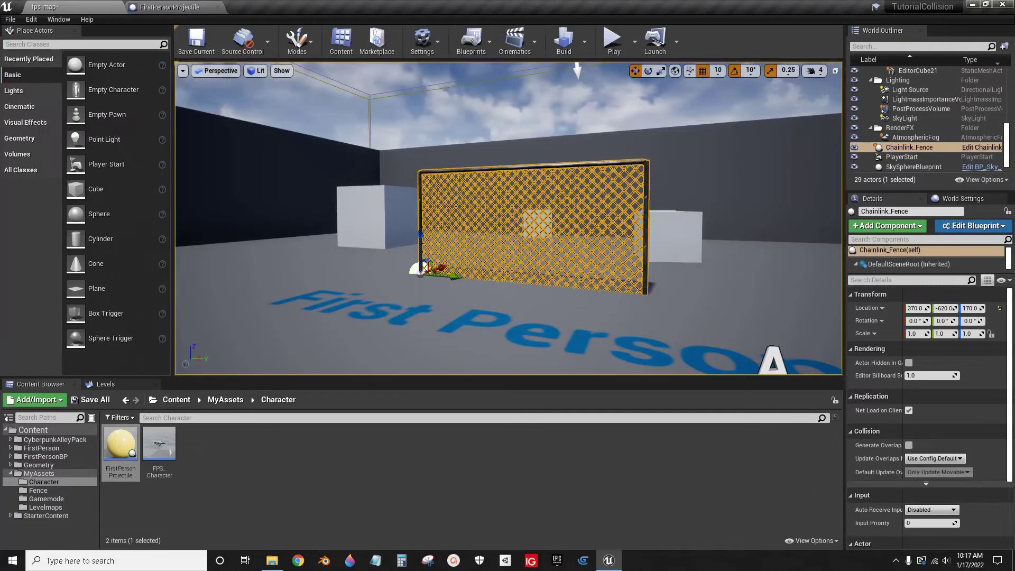
left_click(613, 40)
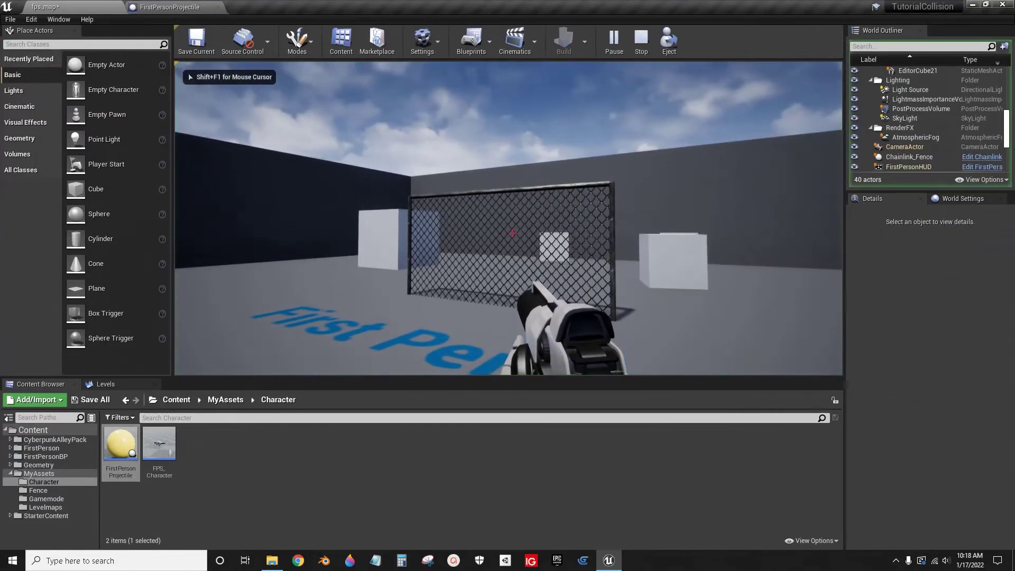
key("w")
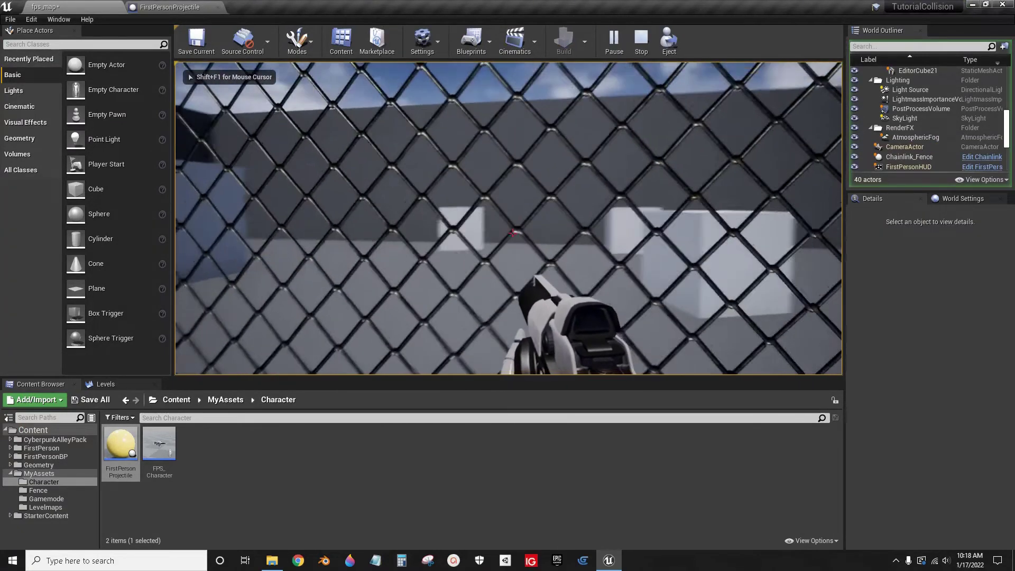
key("s")
key("w")
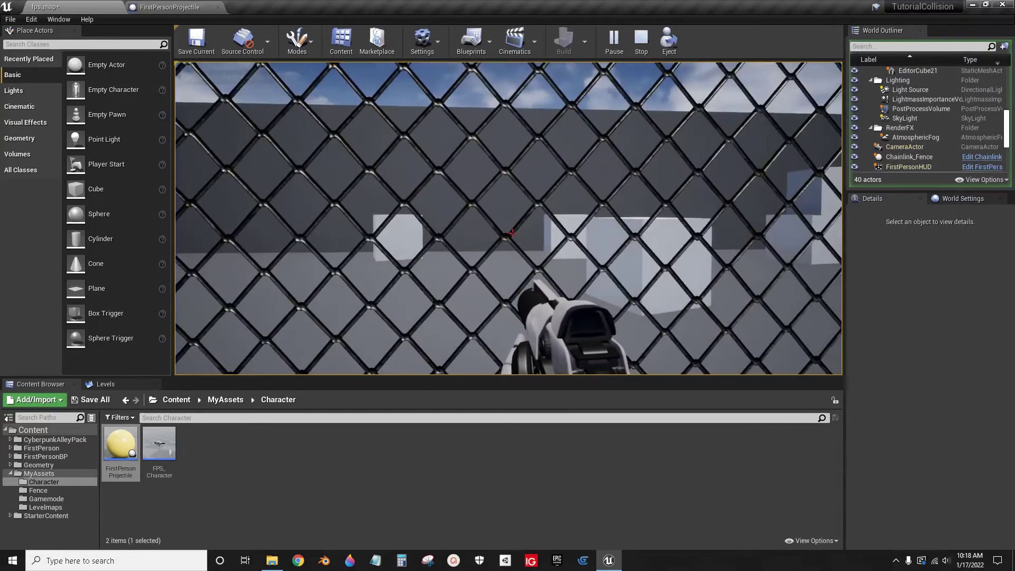
key("s")
left_click(512, 233)
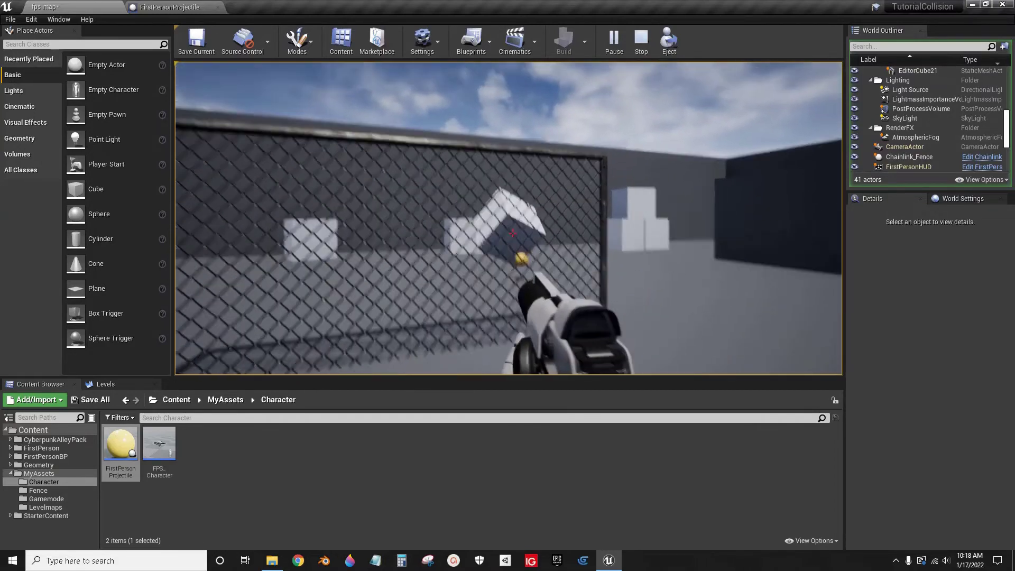
left_click(512, 233)
left_click(512, 233)
left_click(512, 233)
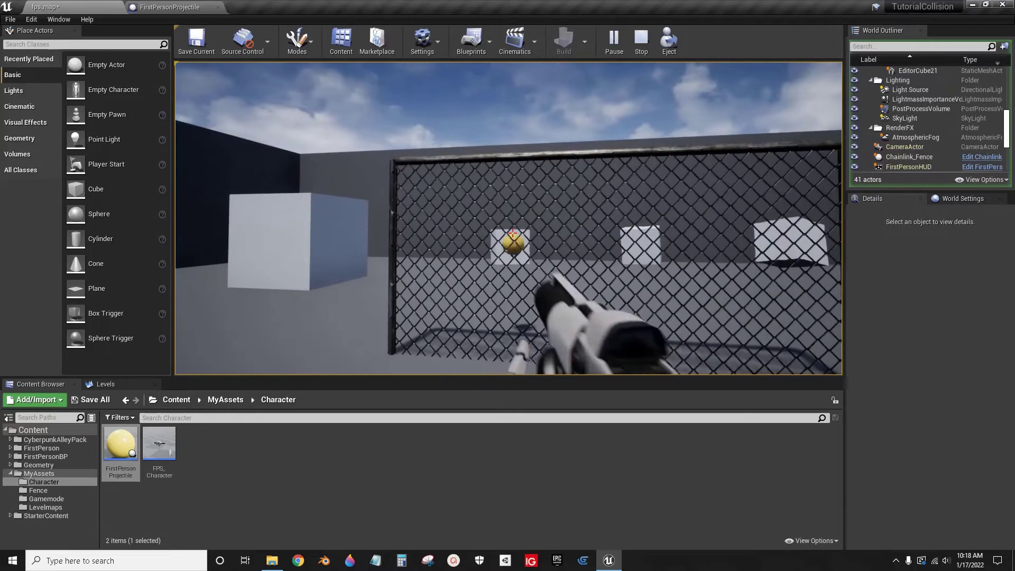
- Test firing through the fence from its side edge and from behind, and stop the play session
key("d")
key("w")
left_click(512, 233)
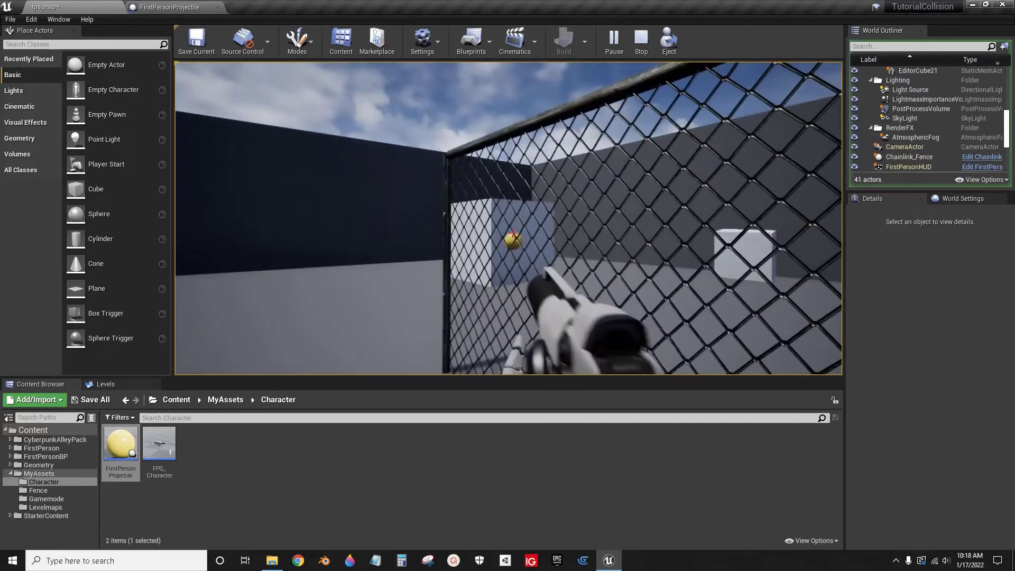
key("w")
key("a")
key("d")
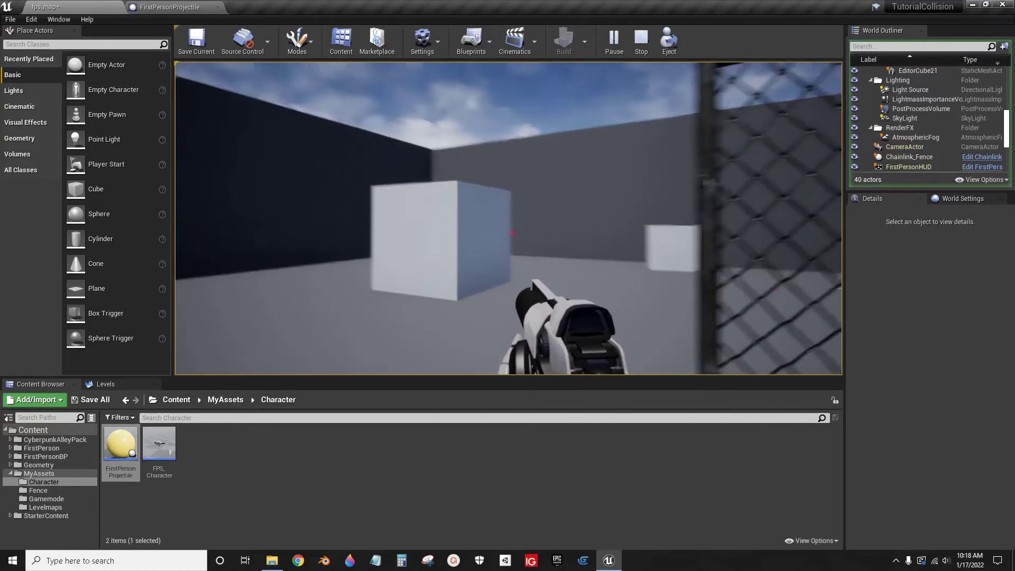
left_click(512, 233)
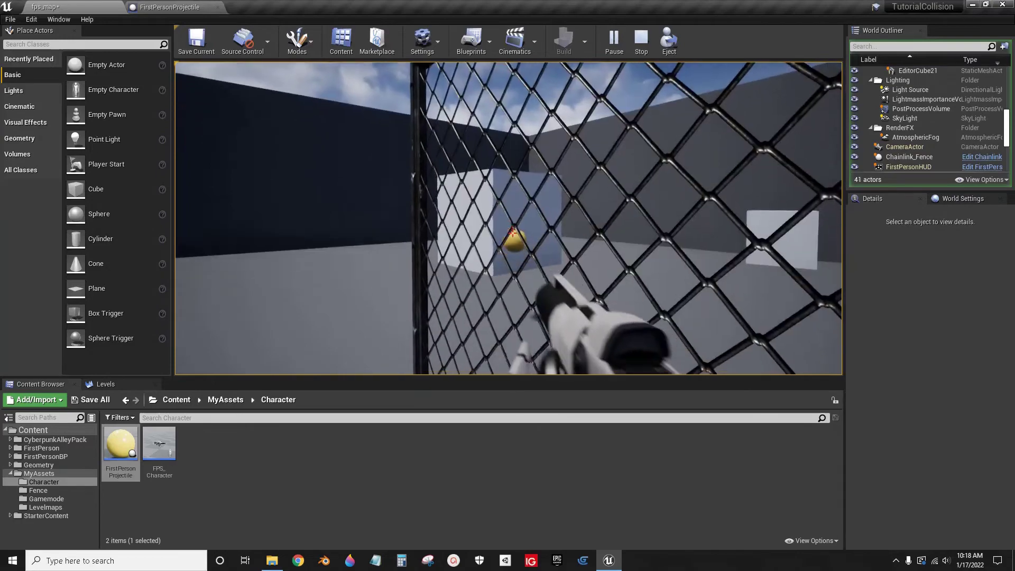
key("a")
key("w")
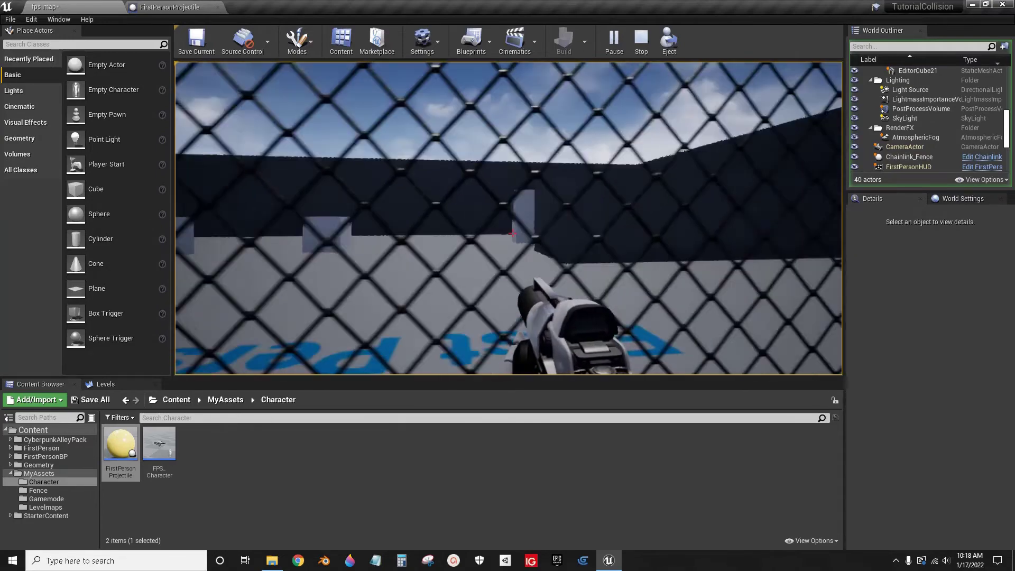
key("s")
left_click(512, 233)
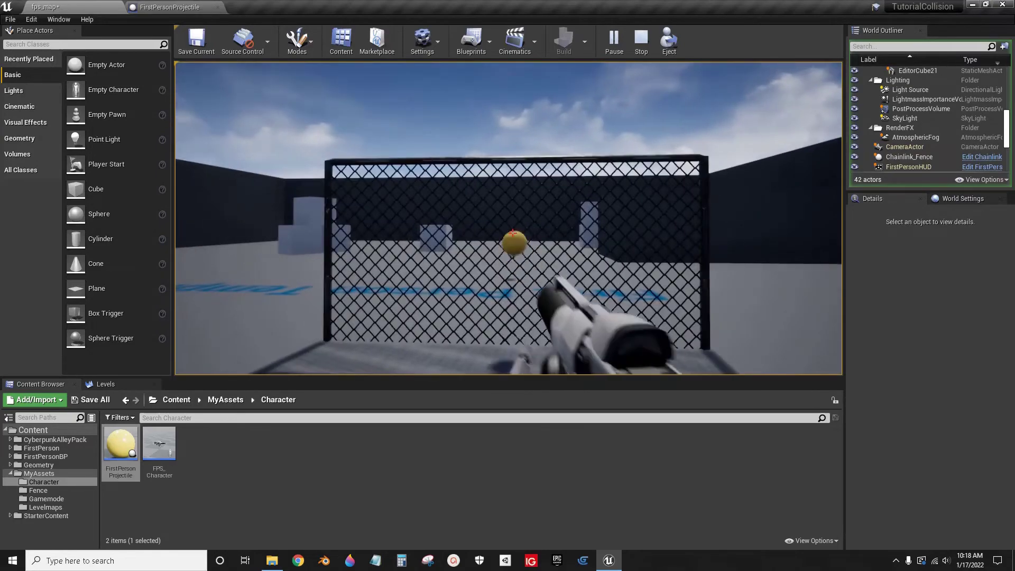
key("s")
key("Escape")
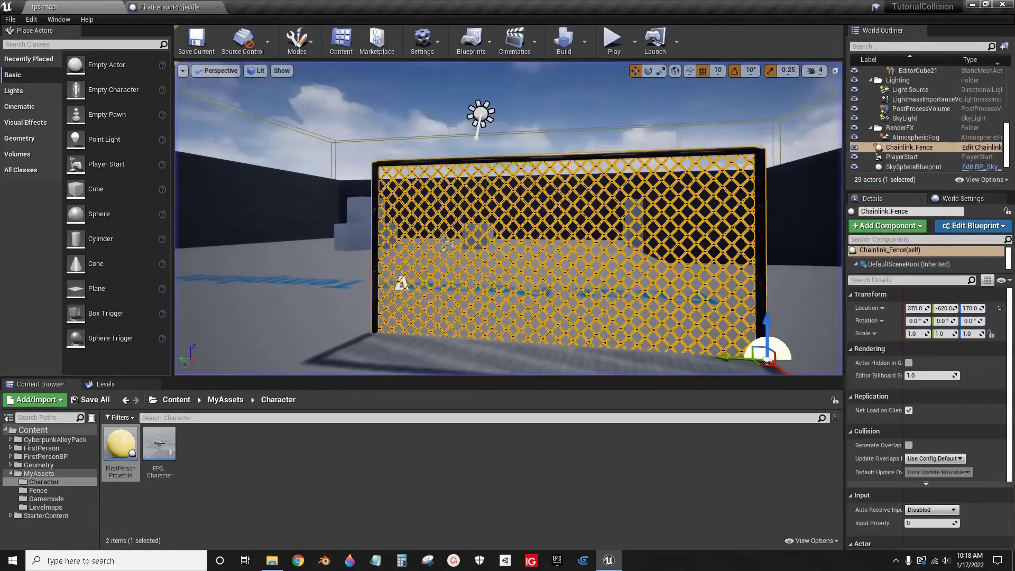
- Delete the Chainlink_Fence actor from the level
left_click(446, 243)
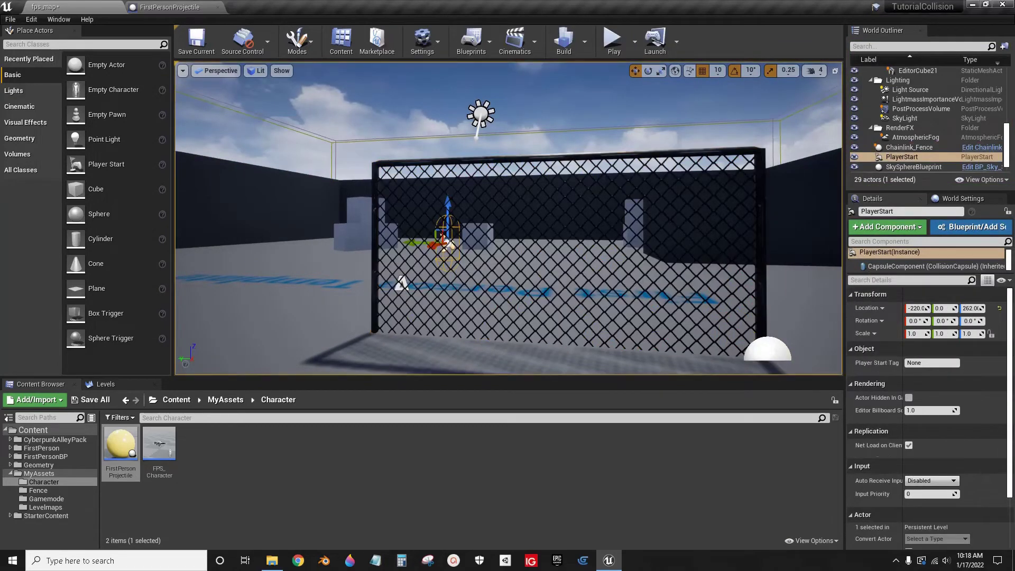
left_click(447, 244)
key("Delete")
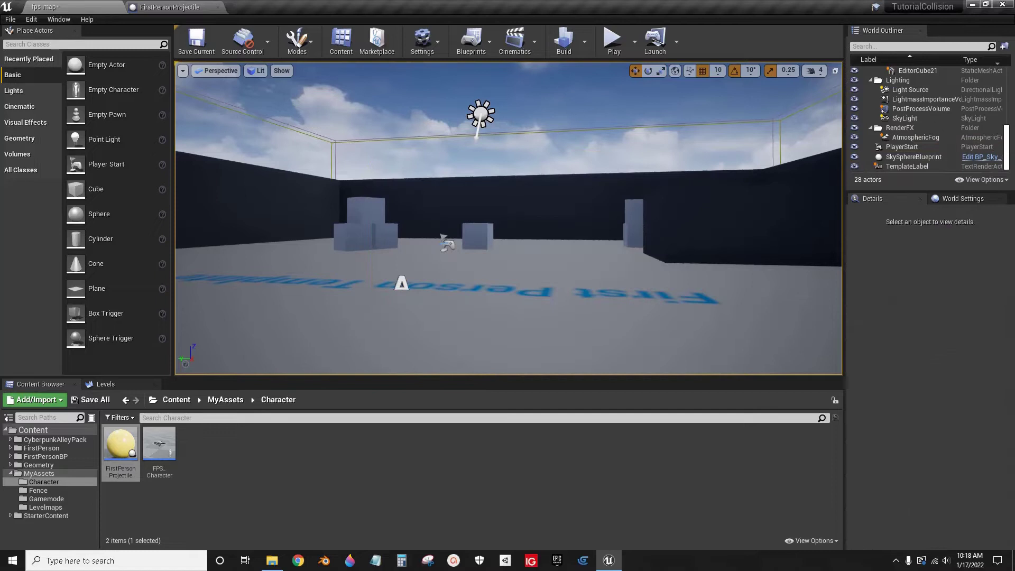
- Search the whole Content folder for "torus" and place the Shape_Torus mesh on the floor near the lettering
left_click(33, 429)
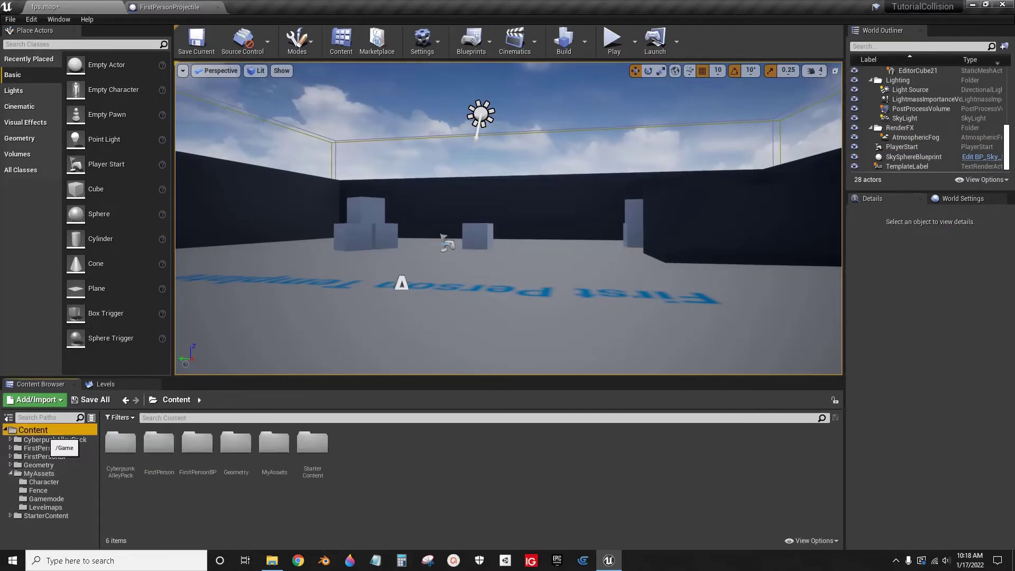
left_click(142, 418)
type("torus")
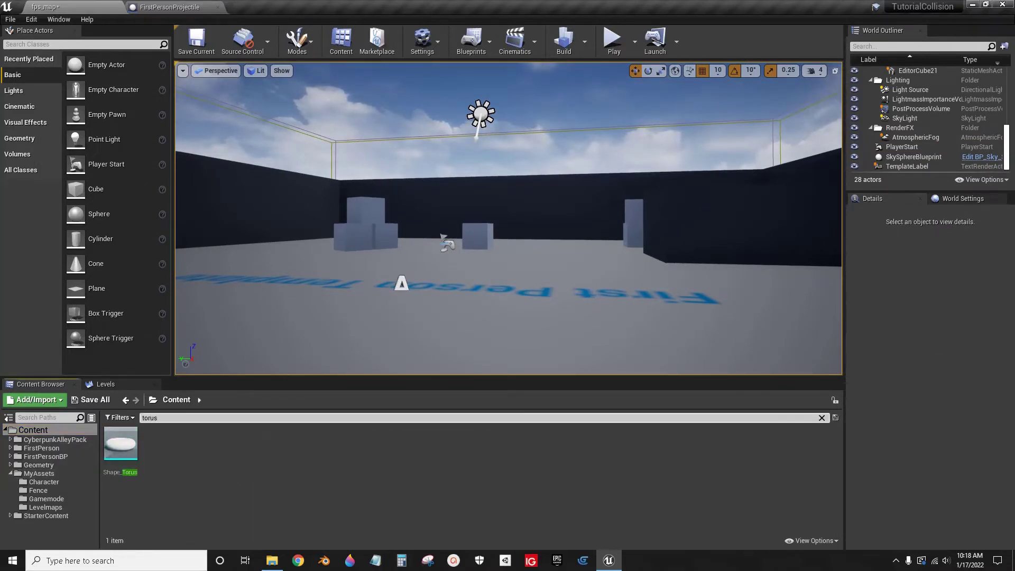
left_click_drag(121, 444, 405, 261)
left_click(349, 271)
- Stand the torus upright with an X rotation of -90°, scaled uniformly to 5.75 and located at -80, 500, 280
key("e")
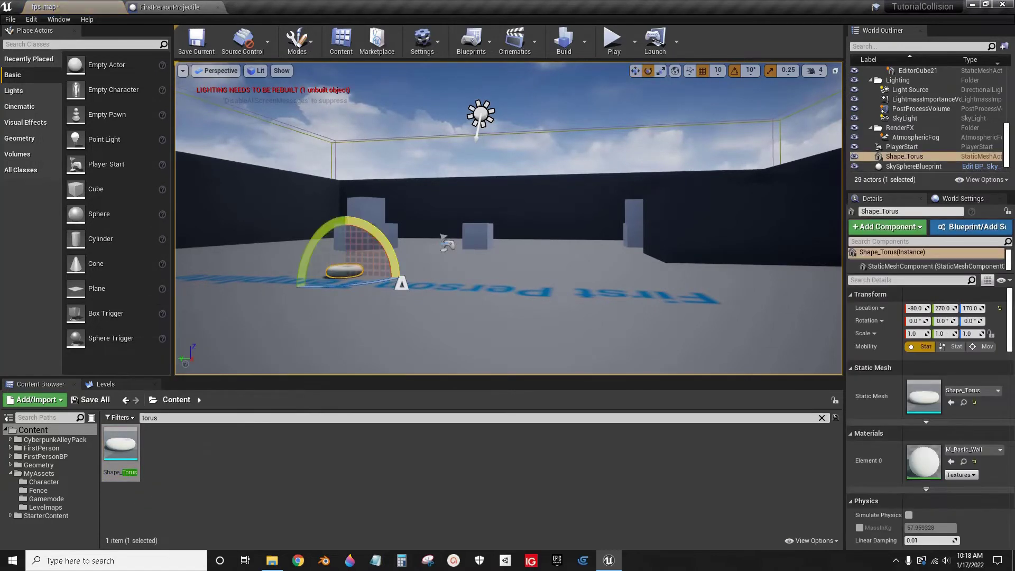
left_click_drag(373, 226, 393, 251)
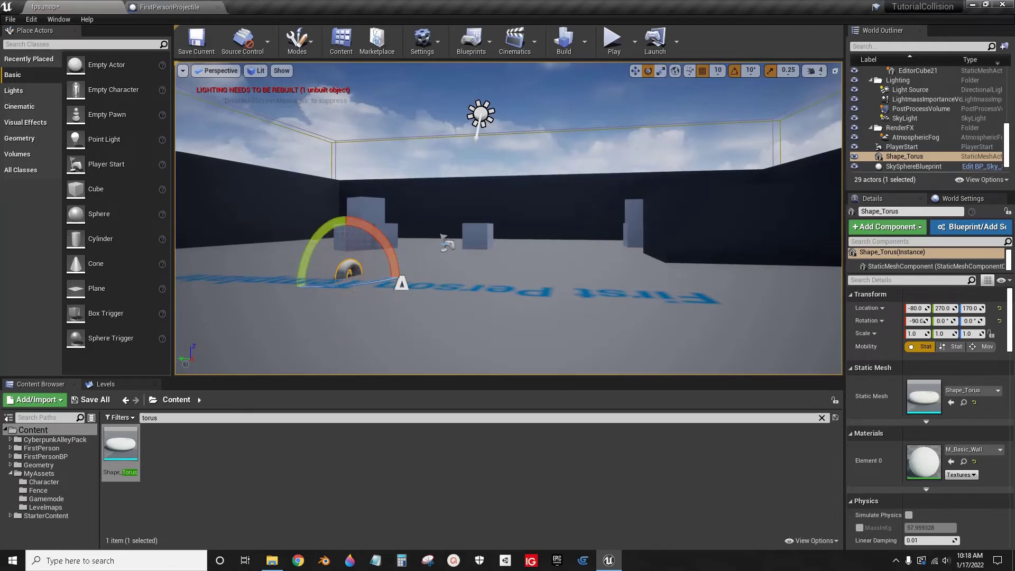
key("r")
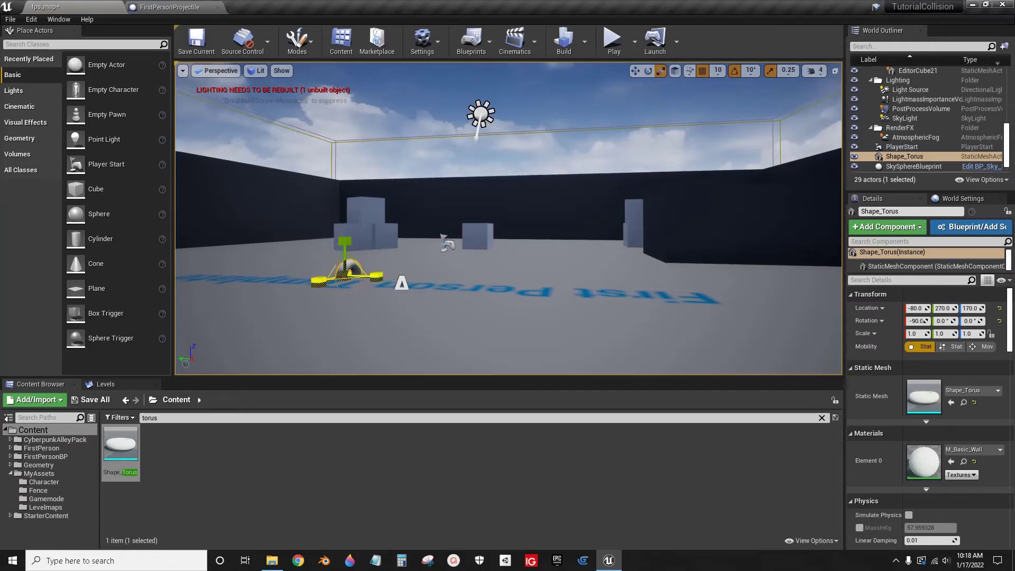
left_click_drag(345, 276, 281, 238)
key("e")
key("r")
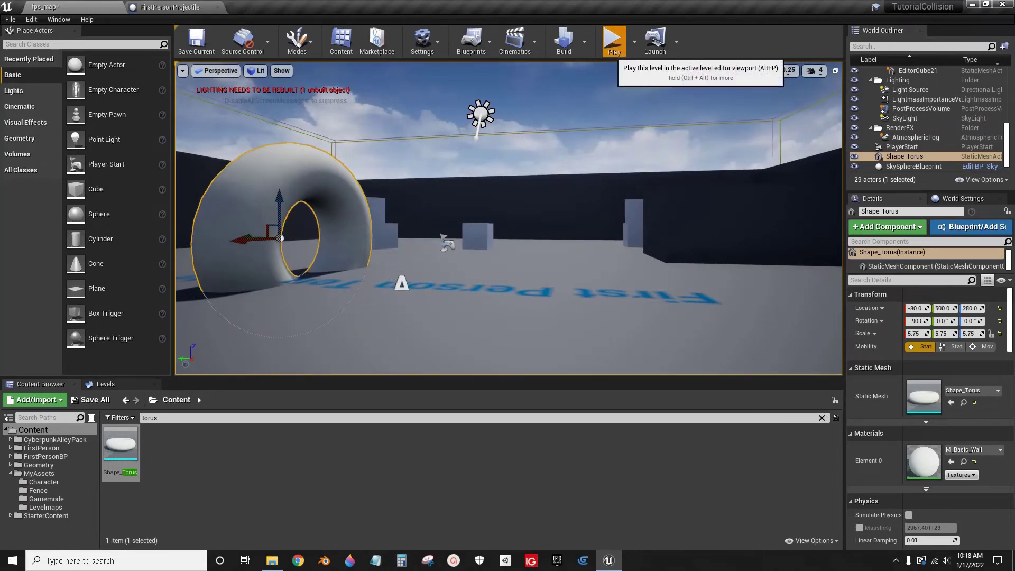
- Play the level, fire projectiles at the hole of the torus to test its collision, and stop playing
left_click(613, 41)
left_click(512, 232)
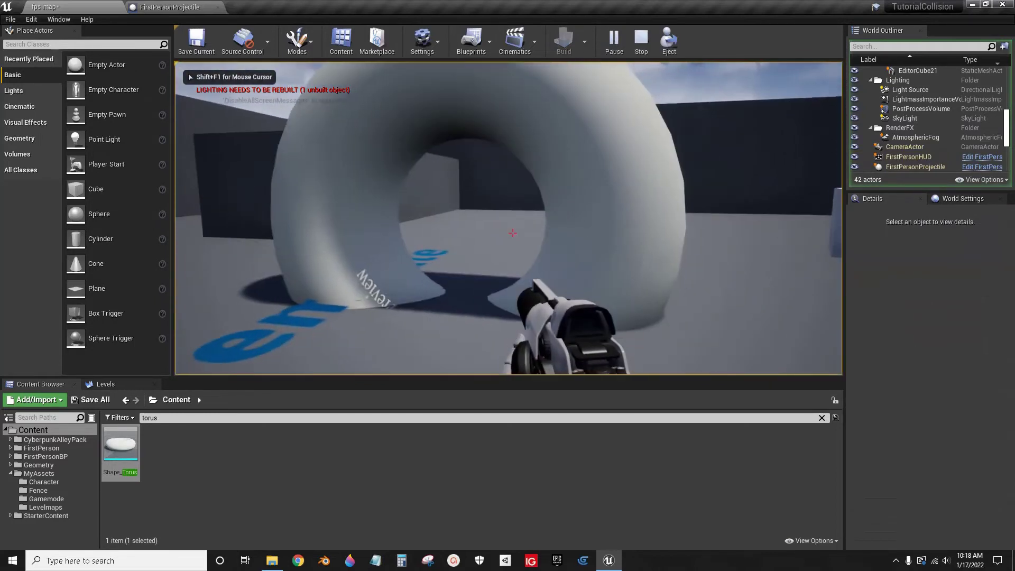
key("a")
left_click(512, 232)
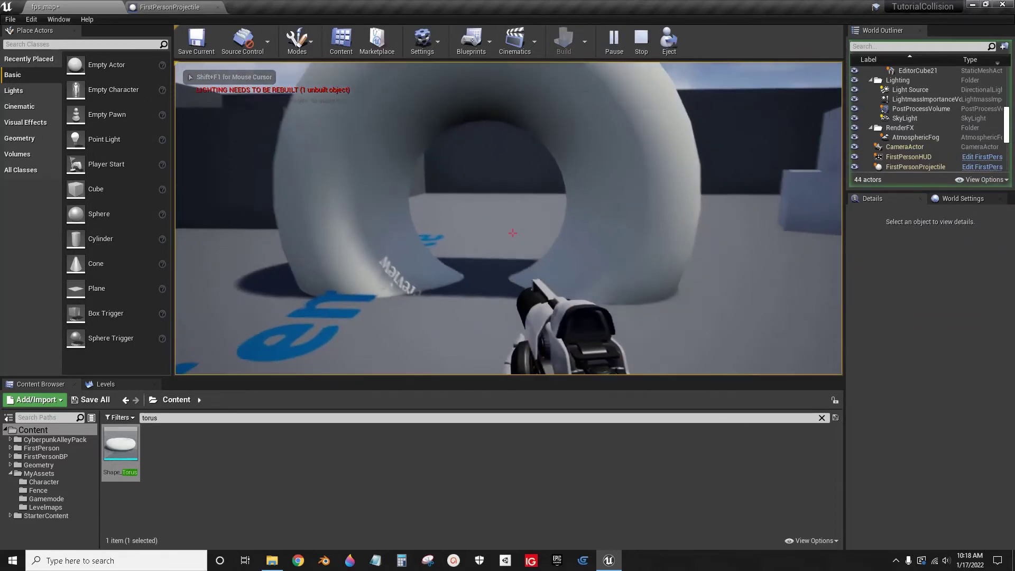
key("Escape")
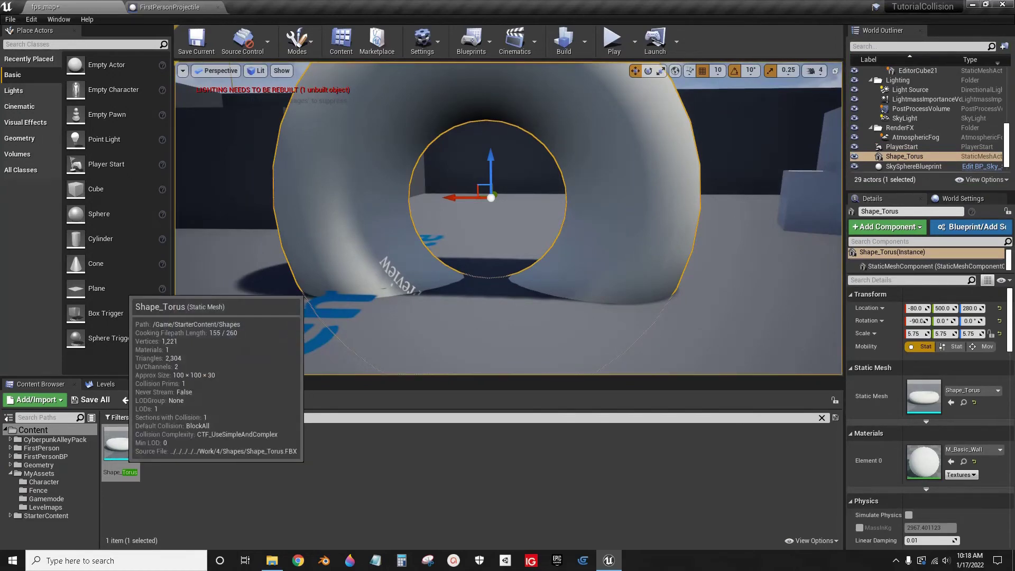
- Set the Shape_Torus mesh's Collision Complexity to Use Complex Collision As Simple and save the asset
double_click(121, 444)
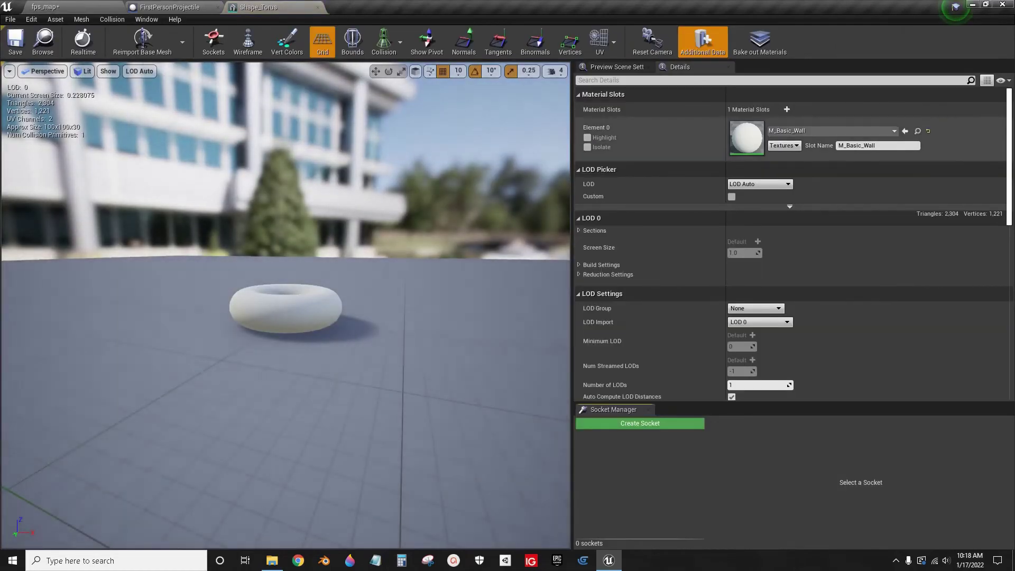
scroll(793, 238, "down", 4)
scroll(792, 238, "down", 4)
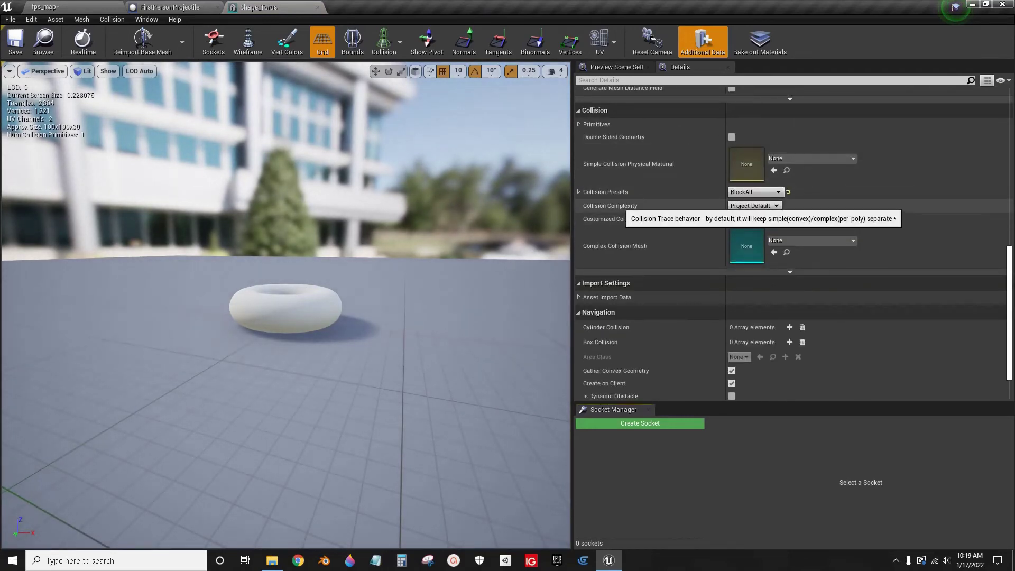
left_click(753, 205)
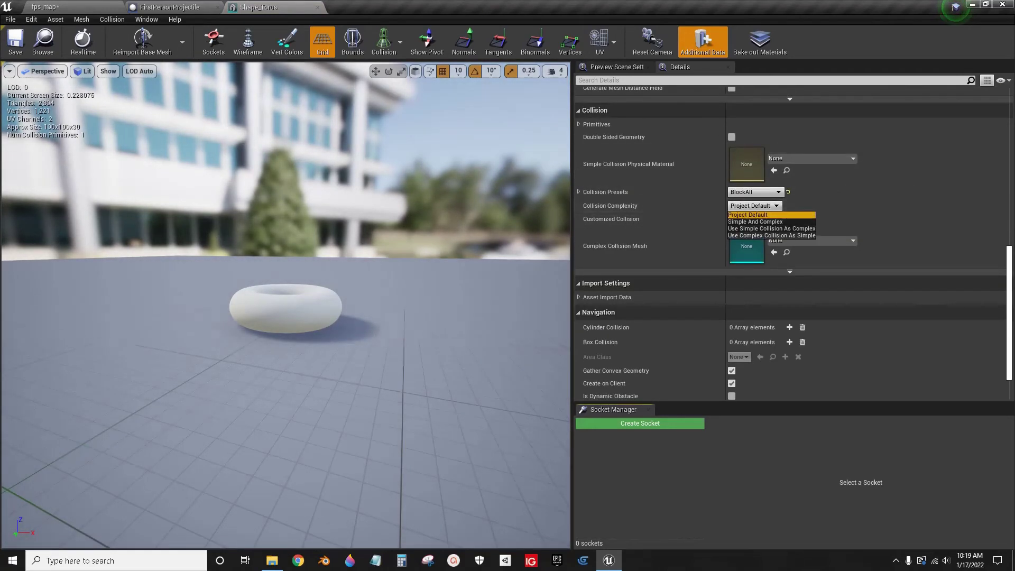
left_click(772, 236)
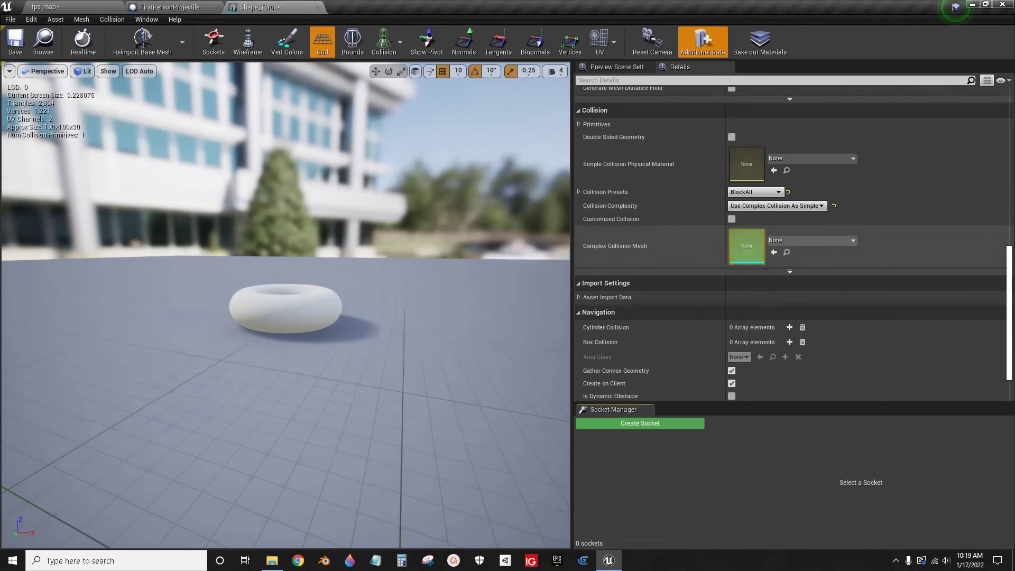
left_click(14, 45)
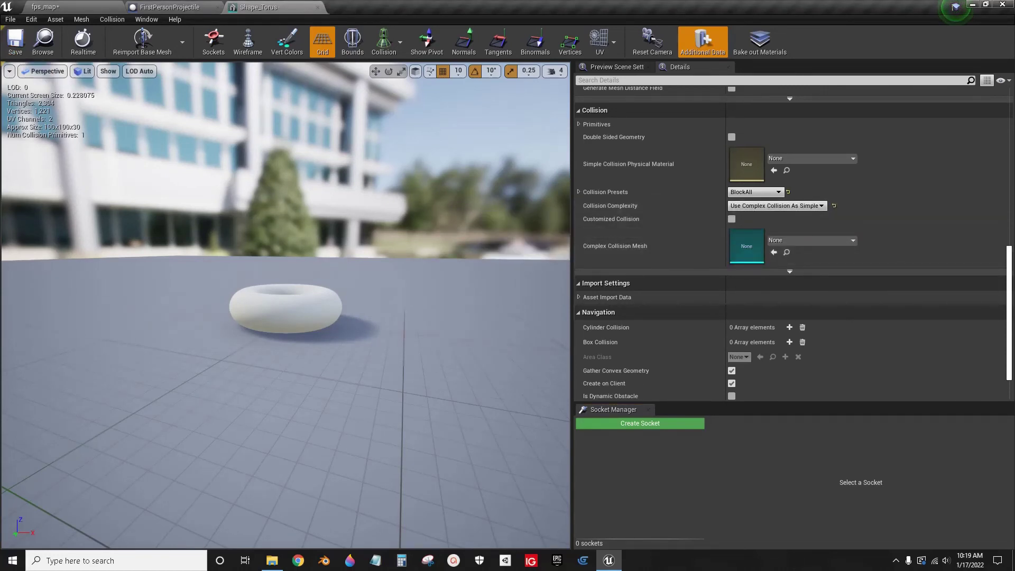
- Play the fps_map level, fire projectiles at the torus and through its hole from both sides, walk up to it, and stop playing
left_click(45, 7)
left_click(613, 42)
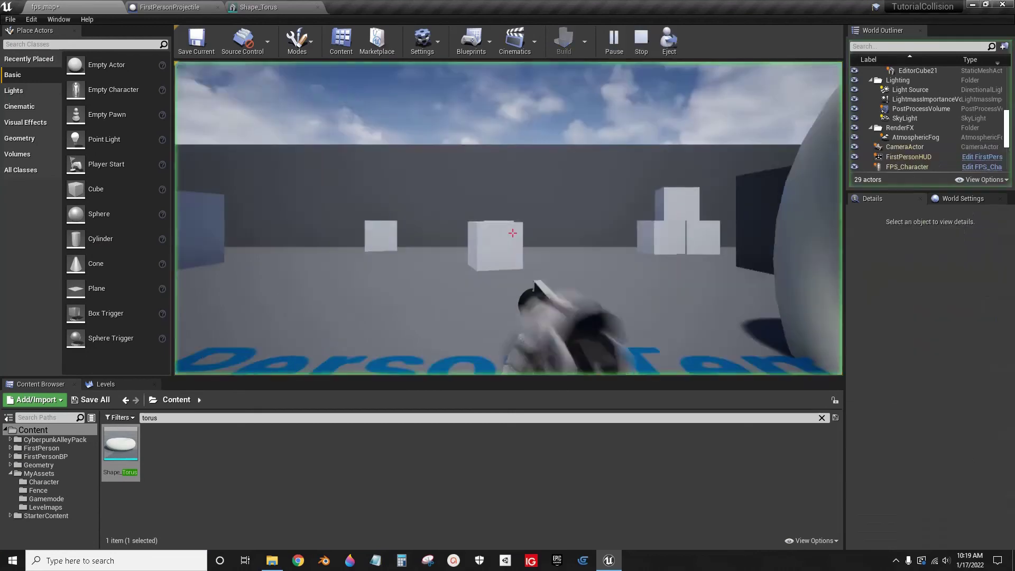
key("w")
left_click(512, 232)
left_click(512, 233)
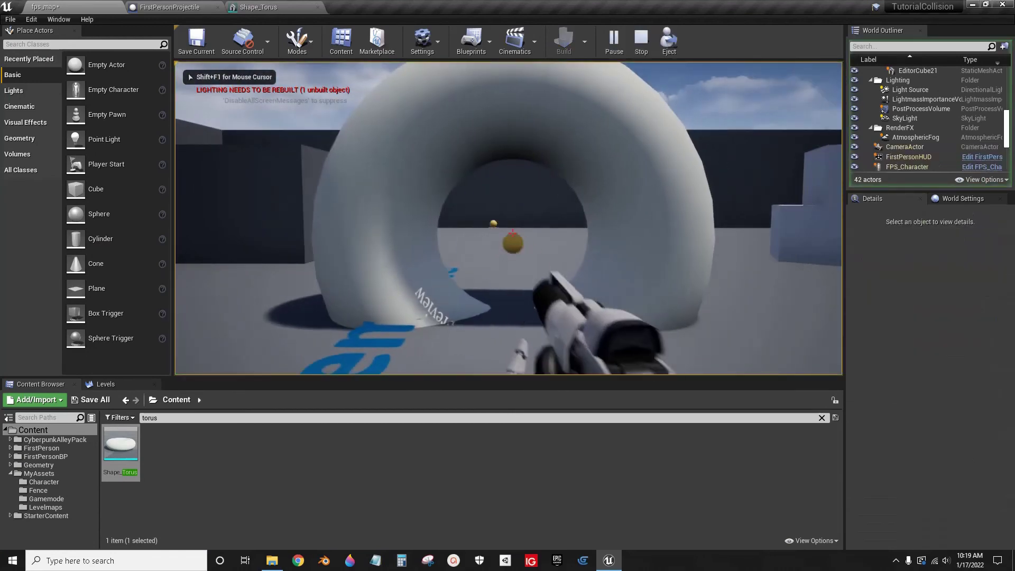
left_click(512, 233)
key("w")
key("w")
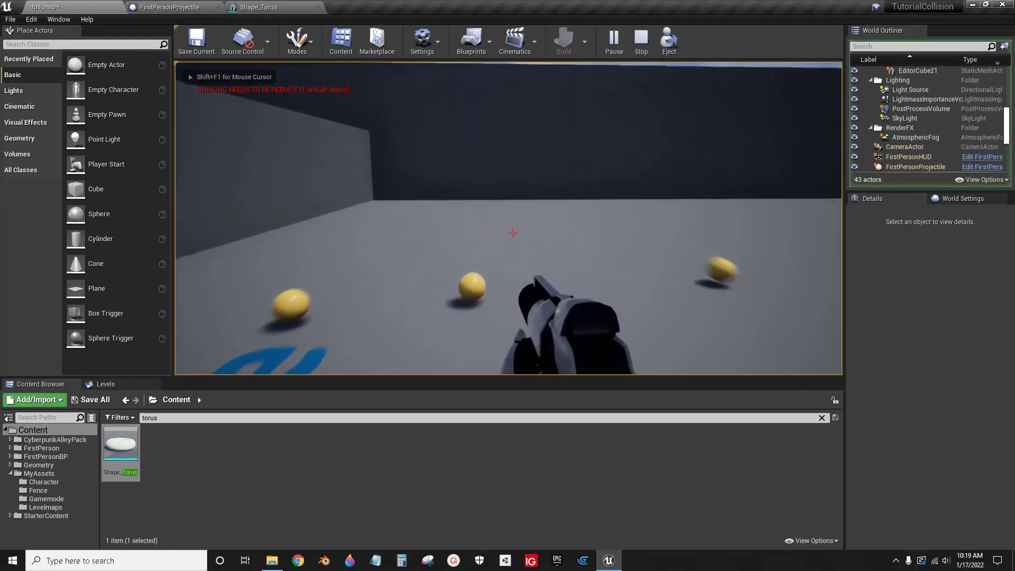
left_click(512, 233)
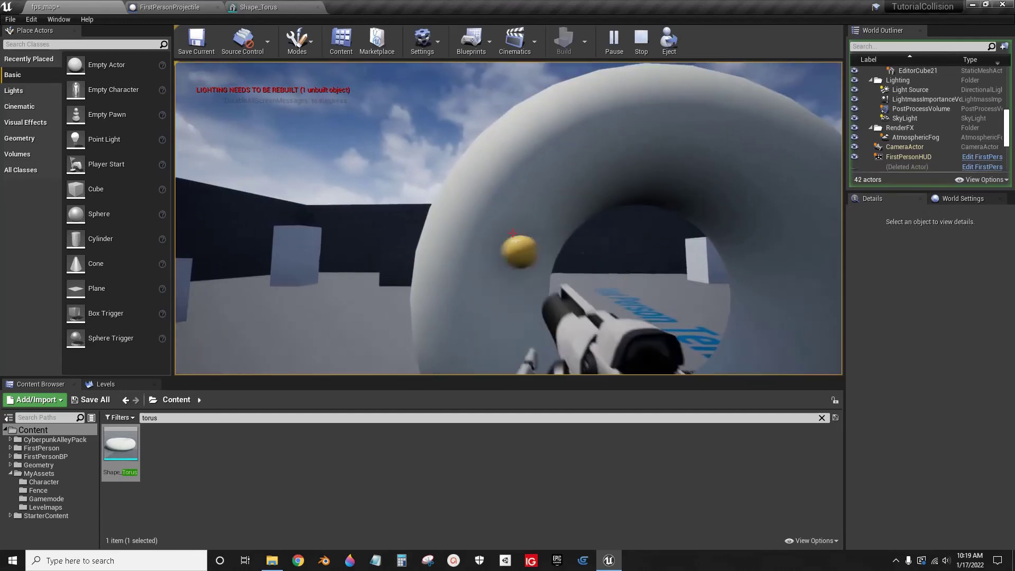
key("w")
key("s")
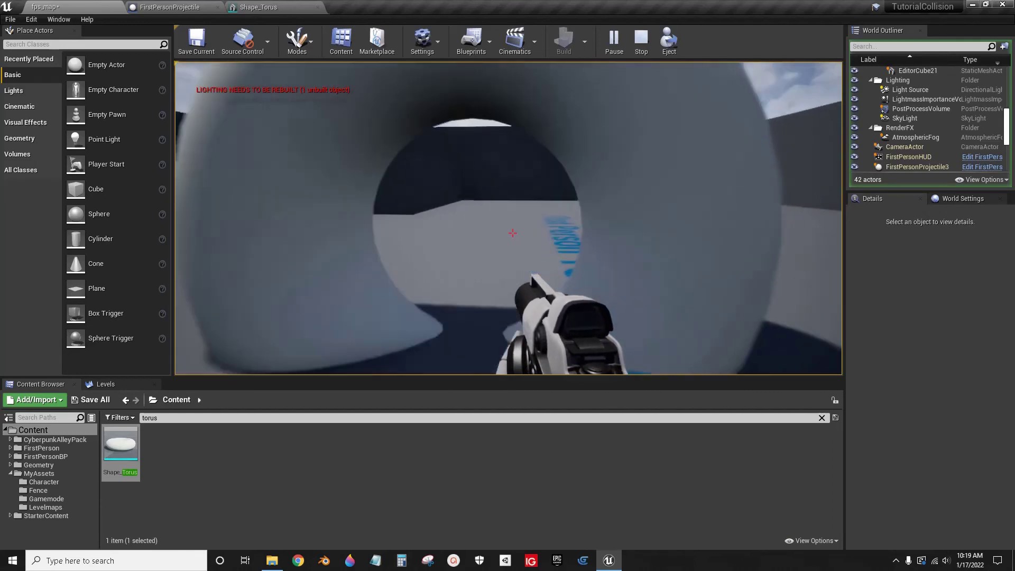
key("w")
key("w")
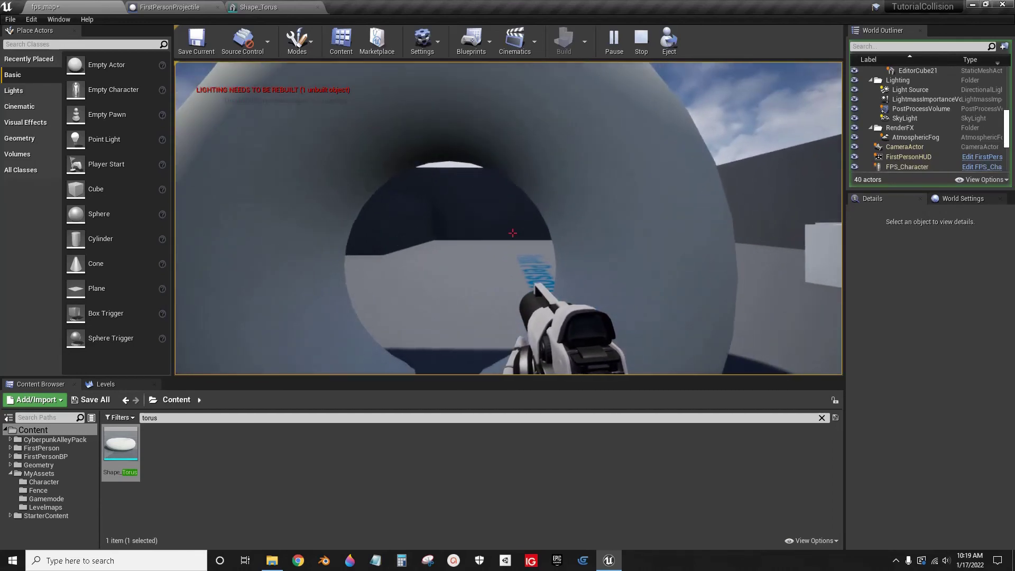
key("Escape")
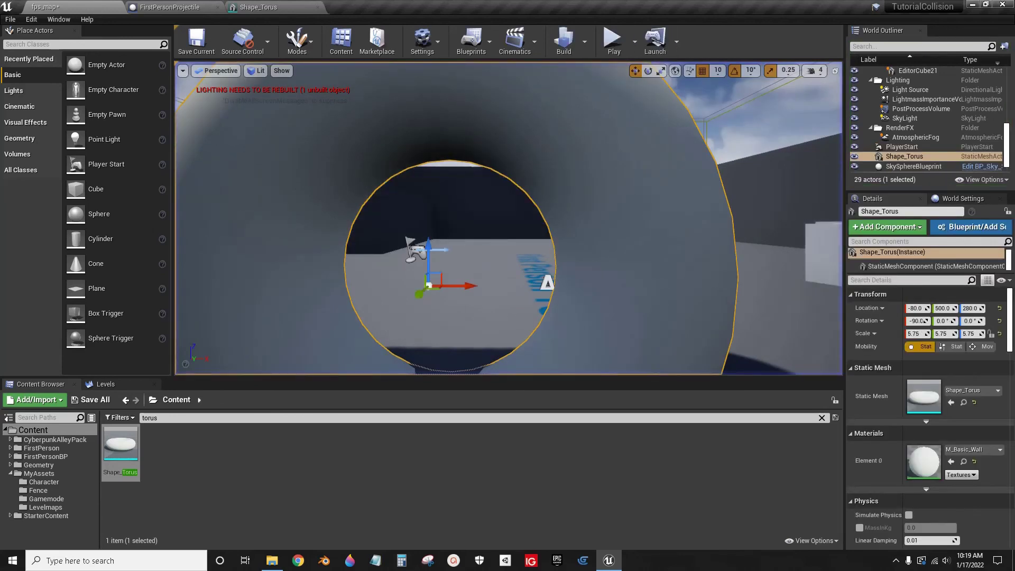